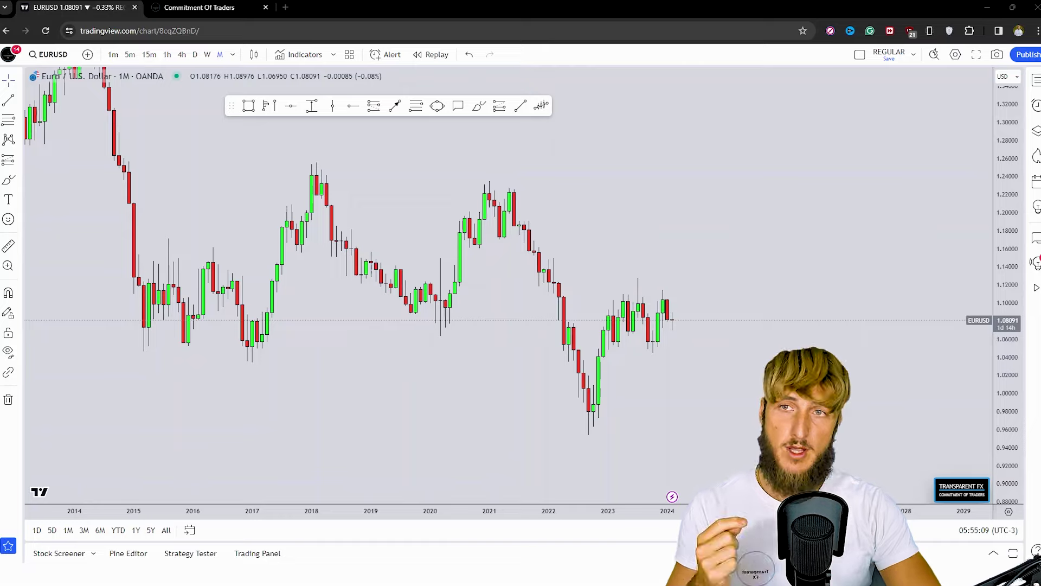
- Switch to the Commitment of Traders page and review the positions table for the USD Index
key("ctrl+Tab")
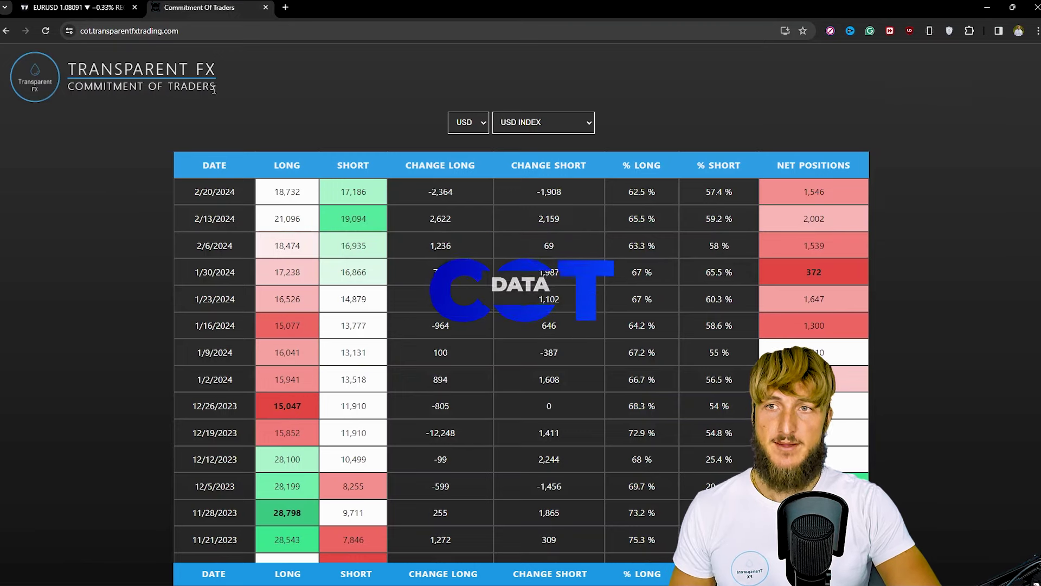
left_click(262, 132)
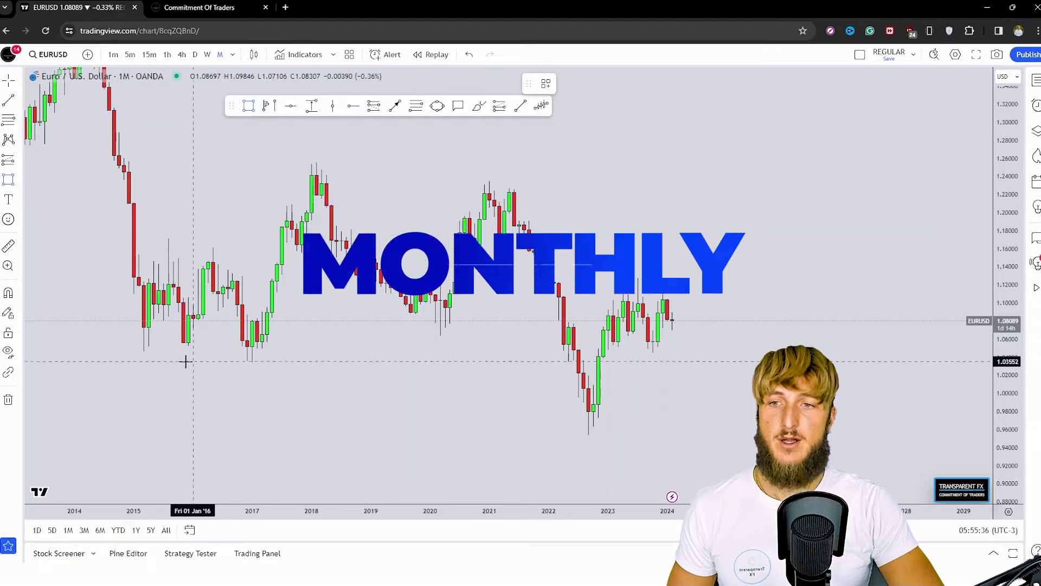
- Draw a rectangle marking the monthly support zone from January 2015 to beyond 2024, between about 1.045 and 1.071
left_click_drag(134, 353, 742, 329)
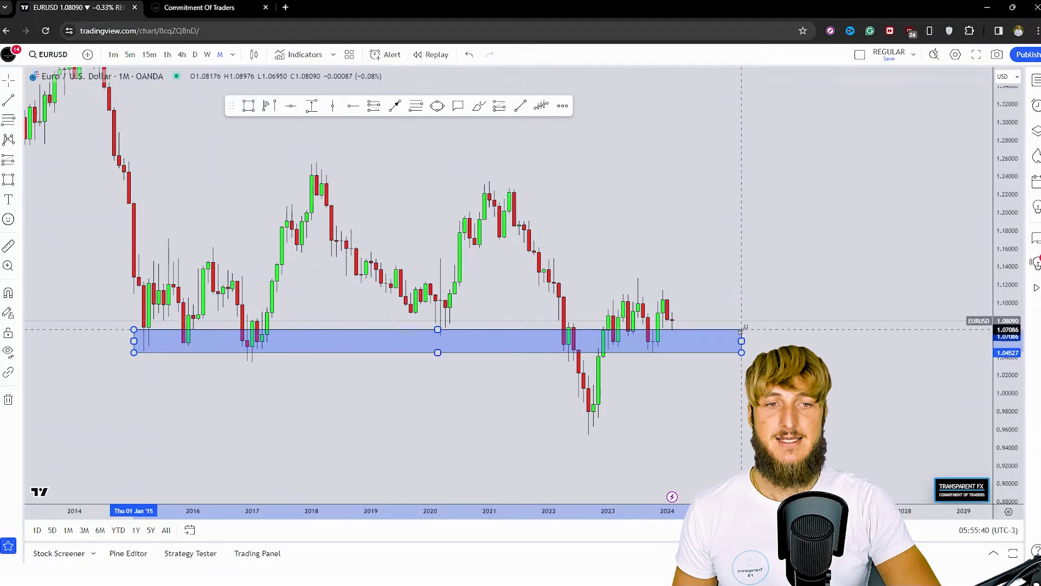
left_click_drag(1014, 437, 1013, 412)
left_click(830, 346)
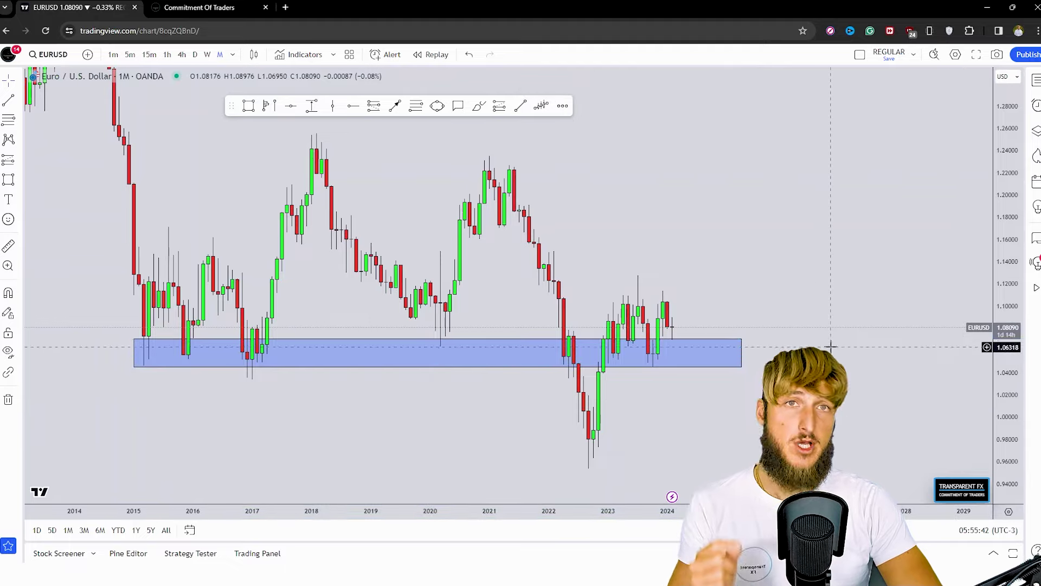
- With the Brush, circle each touch of the support zone and trace the bounces, ending with an upward projection to about 1.16
left_click(478, 105)
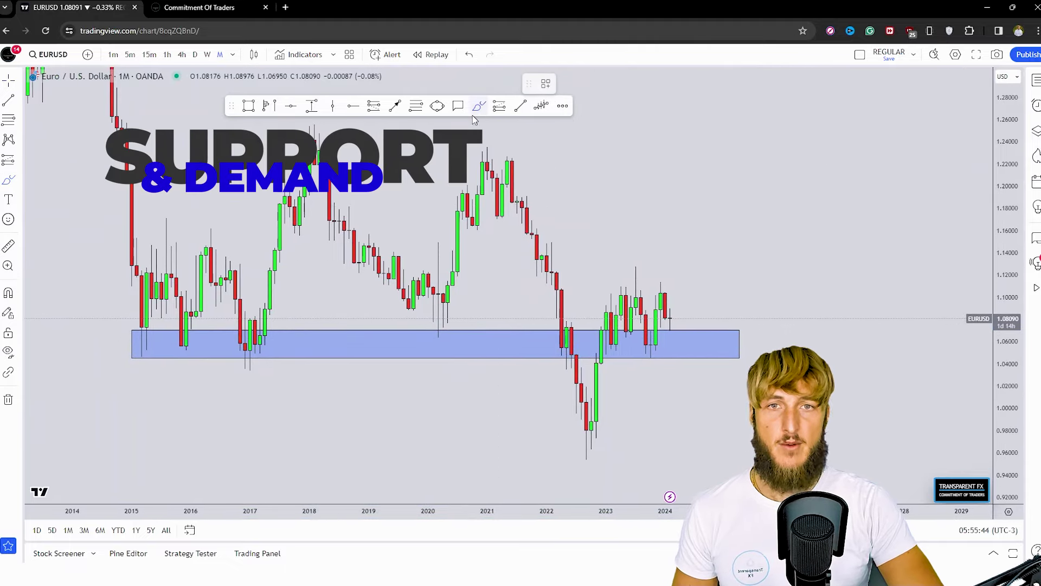
left_click_drag(135, 341, 135, 337)
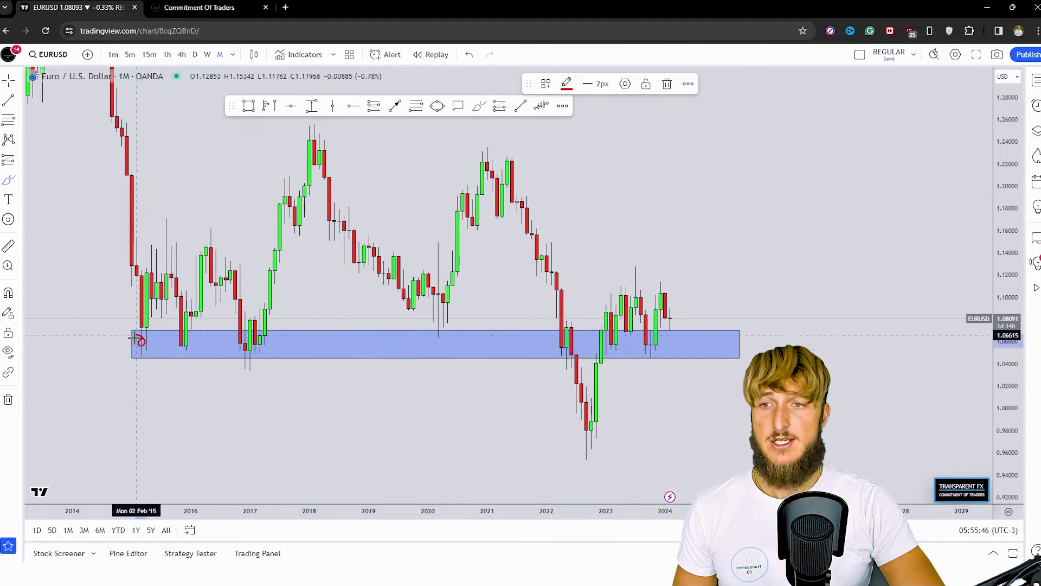
left_click_drag(168, 264, 171, 253)
left_click_drag(184, 345, 189, 350)
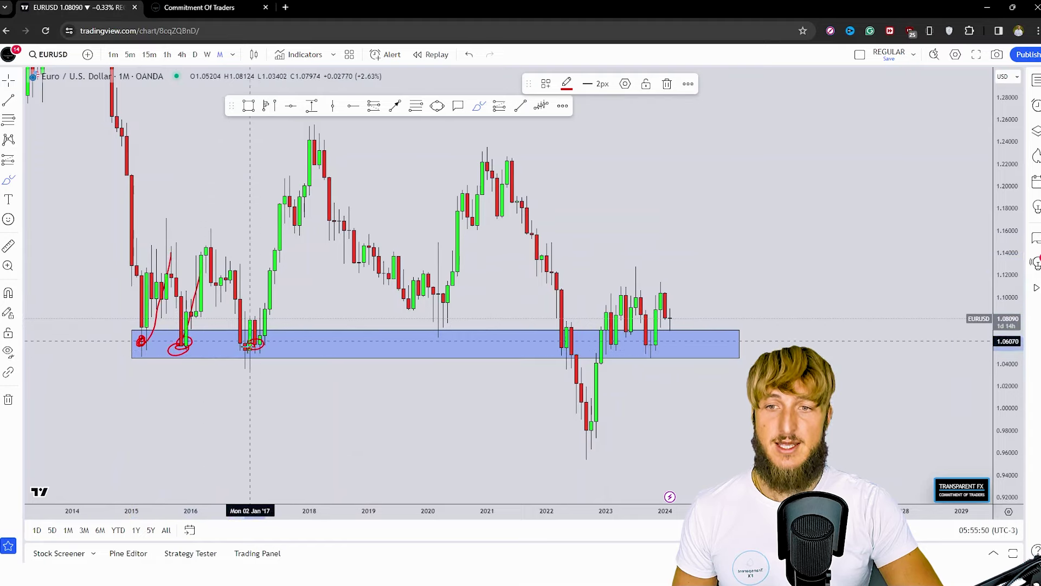
left_click_drag(259, 348, 290, 233)
mouse_move(444, 336)
left_mouse_down()
mouse_move(424, 344)
mouse_move(472, 258)
left_mouse_up()
left_click_drag(572, 345, 576, 305)
mouse_move(624, 337)
left_mouse_down()
mouse_move(617, 343)
mouse_move(636, 282)
mouse_move(640, 337)
mouse_move(656, 289)
left_mouse_up()
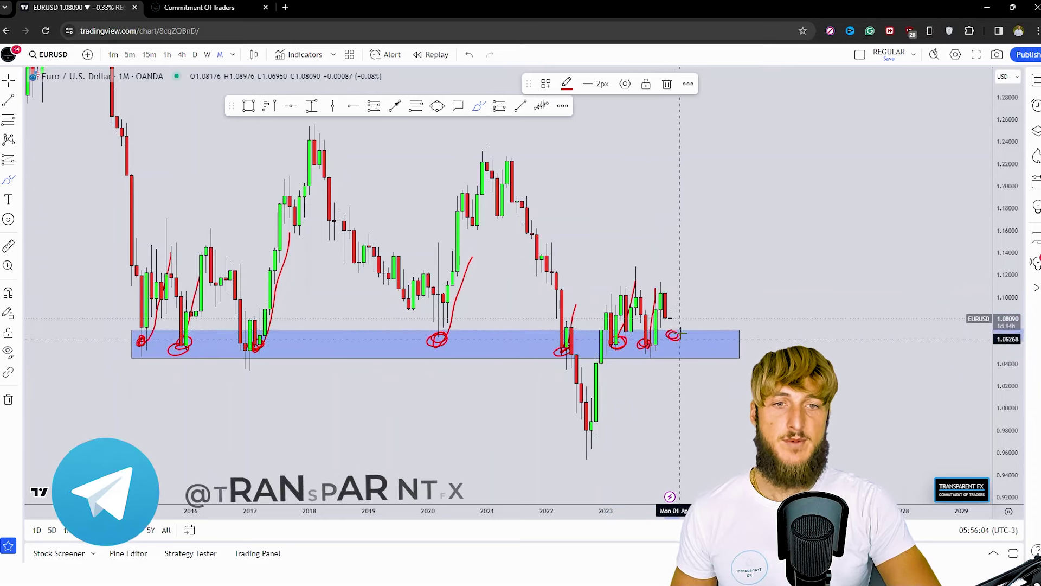
left_click_drag(680, 336, 675, 330)
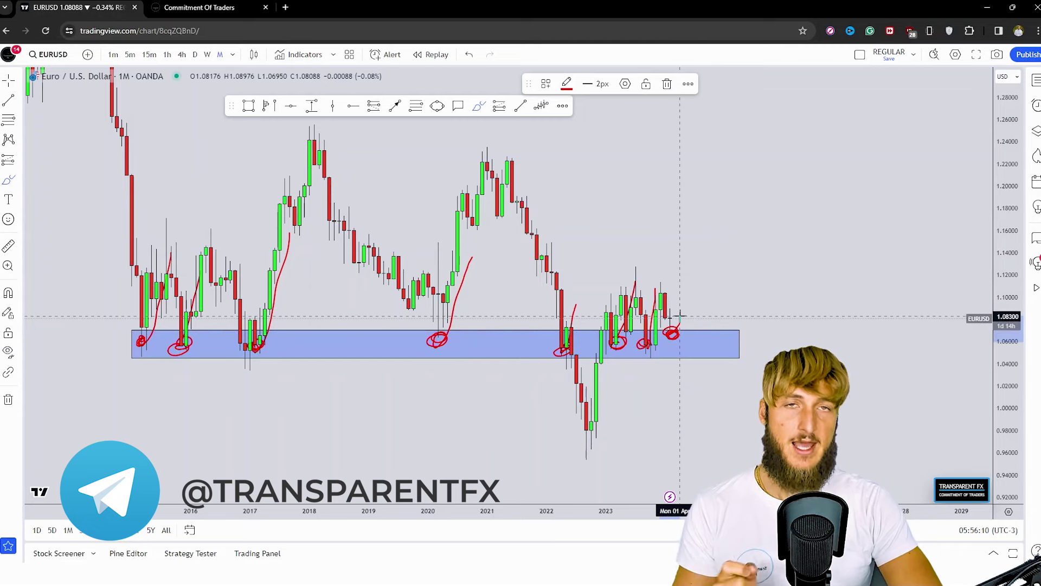
left_click_drag(679, 316, 710, 229)
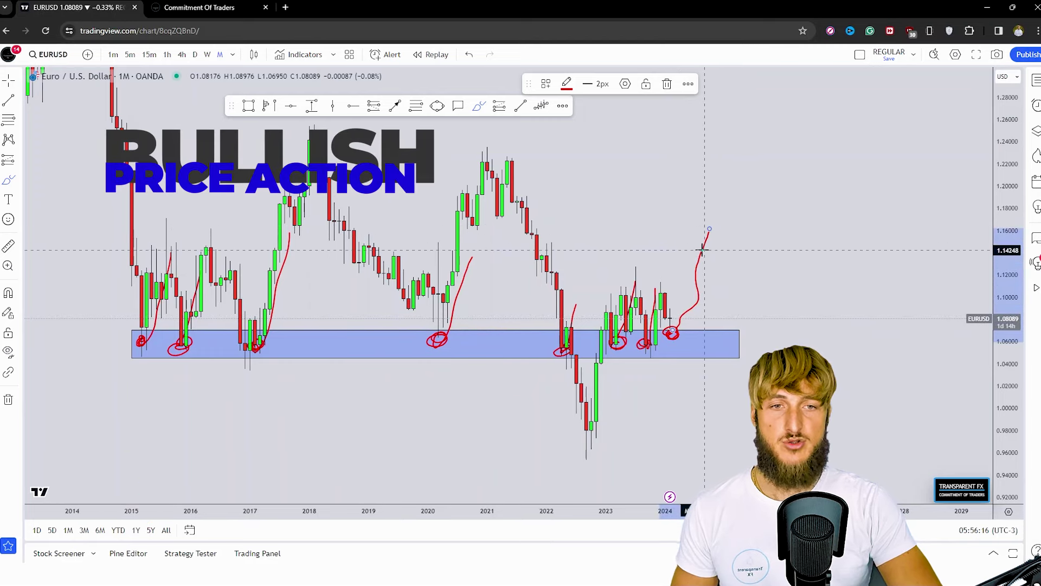
- Undo all the brush markings and the long support rectangle
left_click(462, 57)
left_click(463, 57)
left_click(464, 58)
left_click(464, 58)
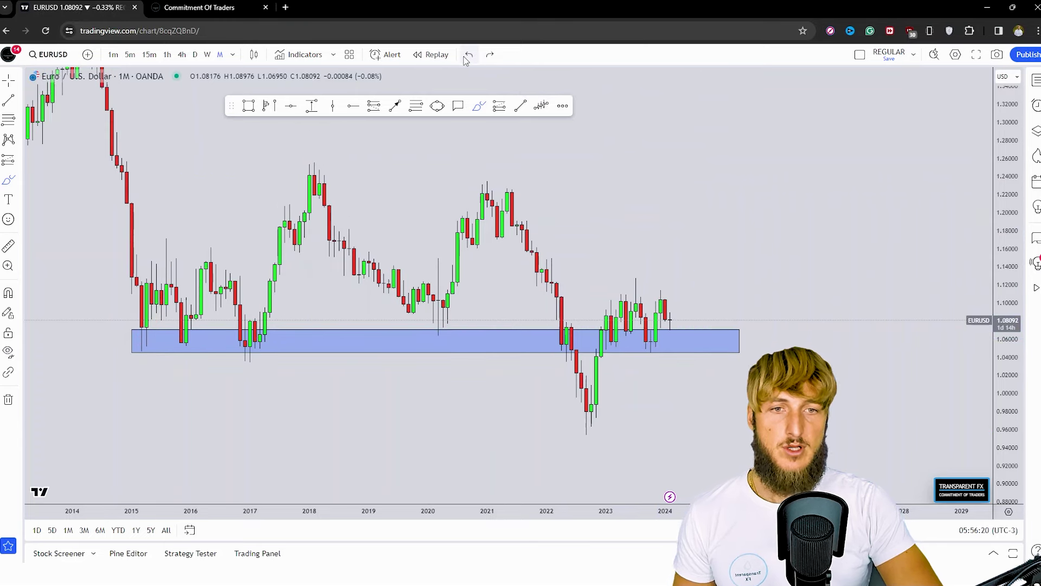
left_click(465, 58)
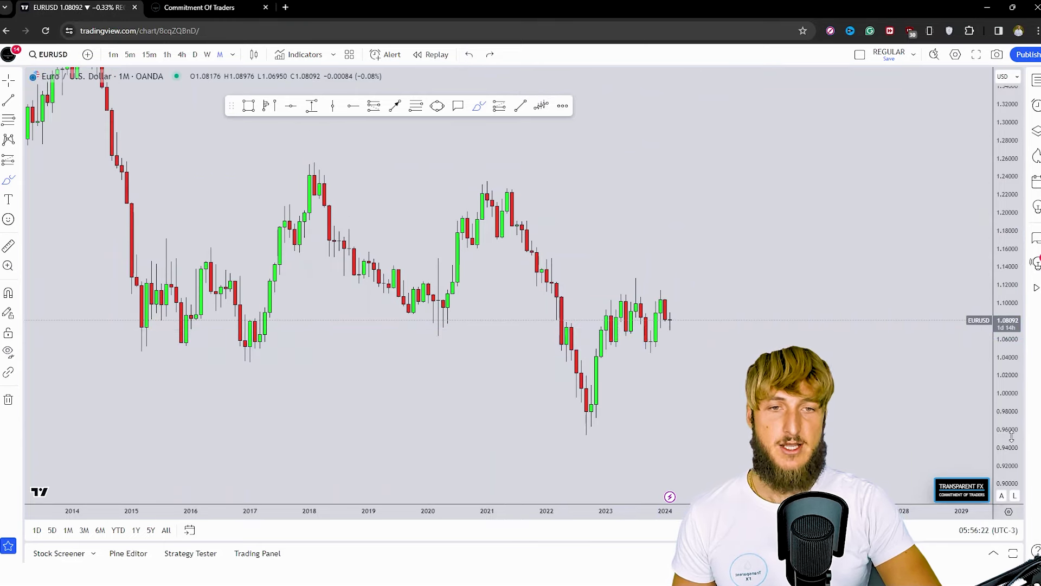
- Draw a smaller support rectangle from about May 2023 to July 2024, between about 1.062 and 1.072
left_click_drag(586, 434, 516, 442)
left_click(491, 480)
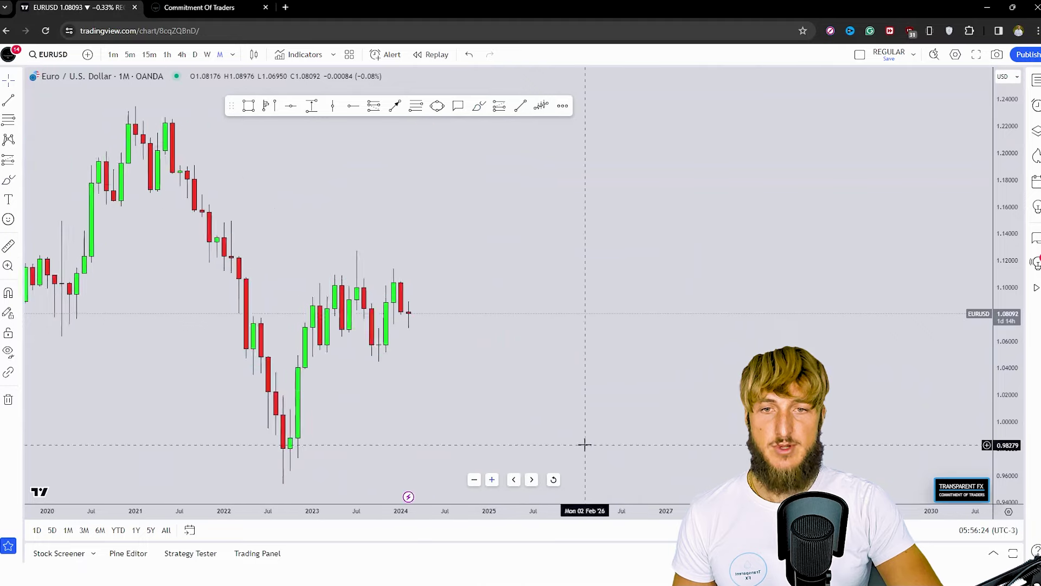
left_click_drag(583, 441, 623, 421)
left_click(249, 107)
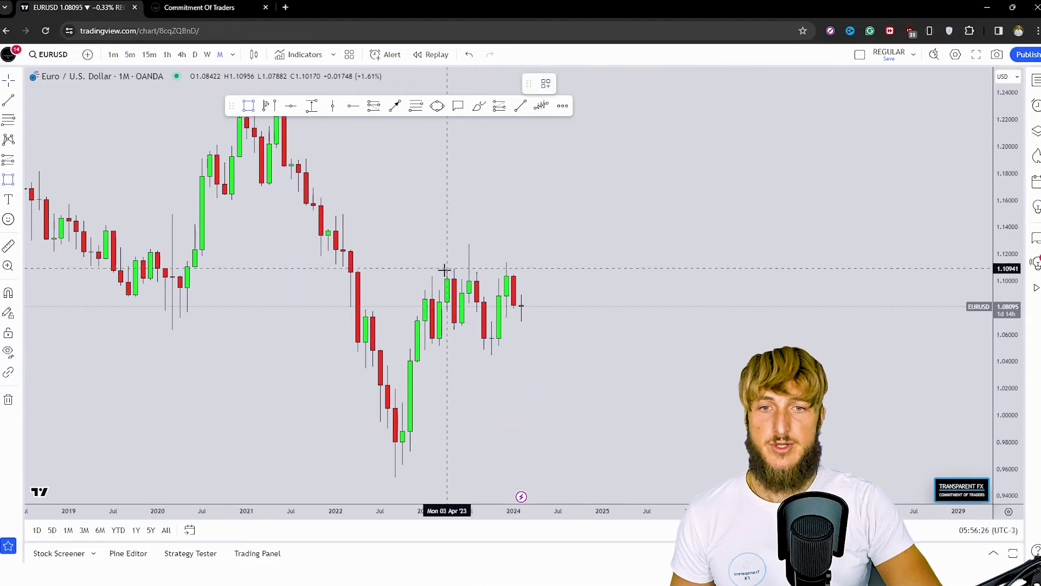
left_click_drag(454, 318, 559, 331)
left_click(585, 365)
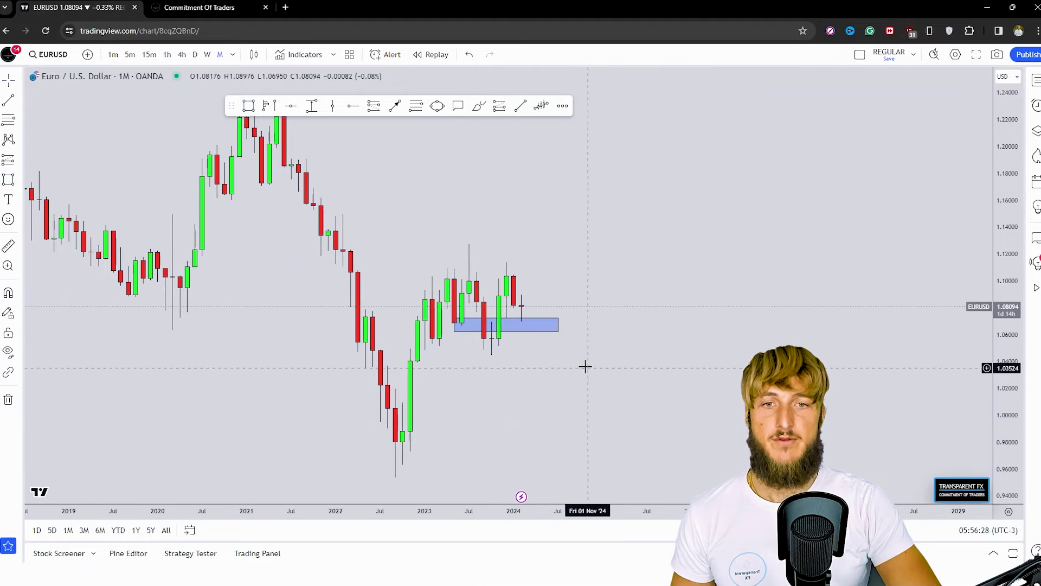
- Circle both shoulders and the head of the inverse pattern around the rectangle with the Brush, and sketch a rise to about 1.145
left_click(474, 480)
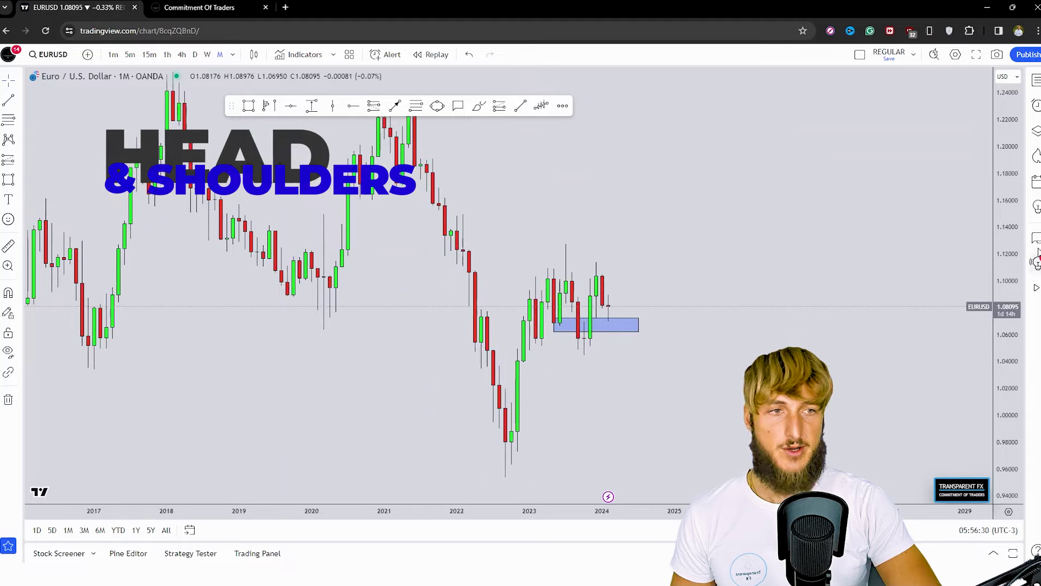
left_click_drag(565, 163, 516, 160)
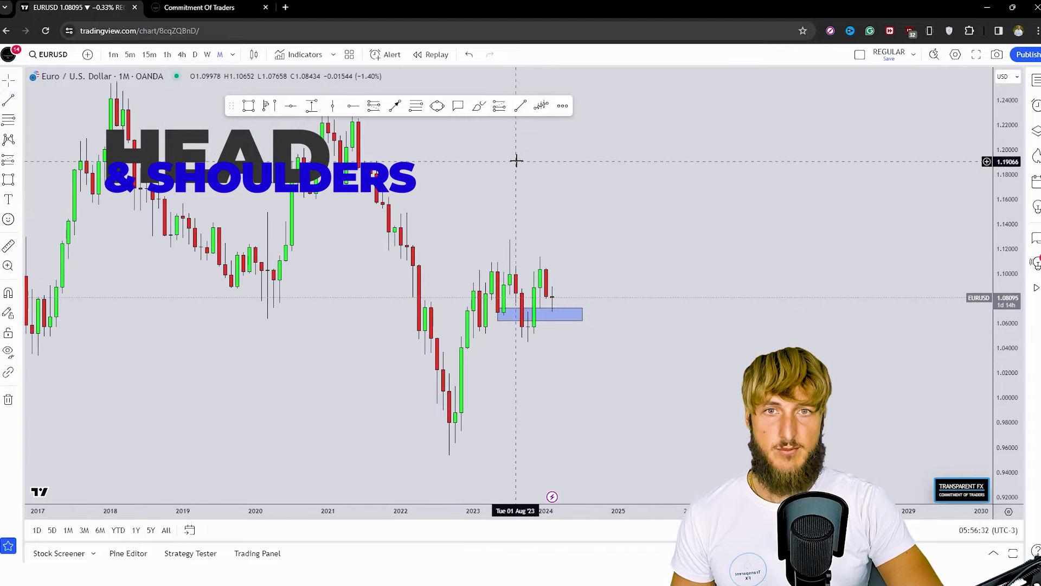
left_click(479, 106)
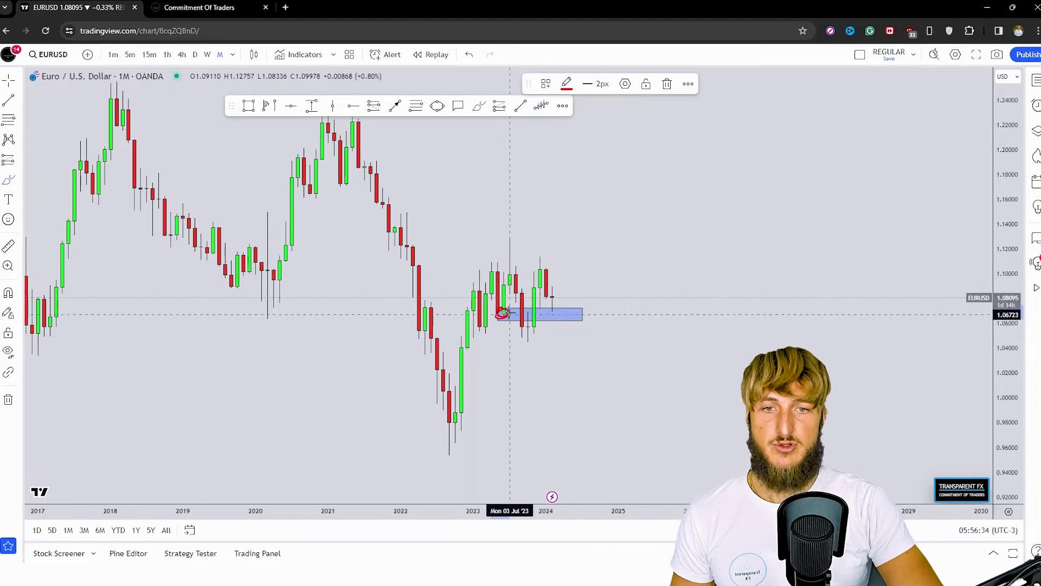
mouse_move(530, 327)
left_mouse_down()
mouse_move(532, 336)
mouse_move(555, 310)
left_mouse_up()
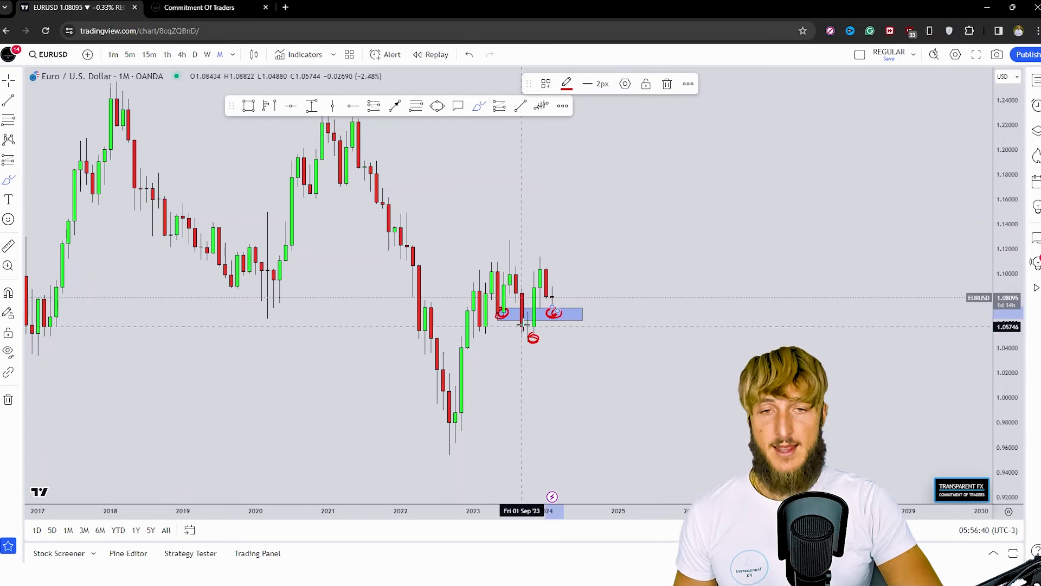
left_click_drag(556, 311, 589, 218)
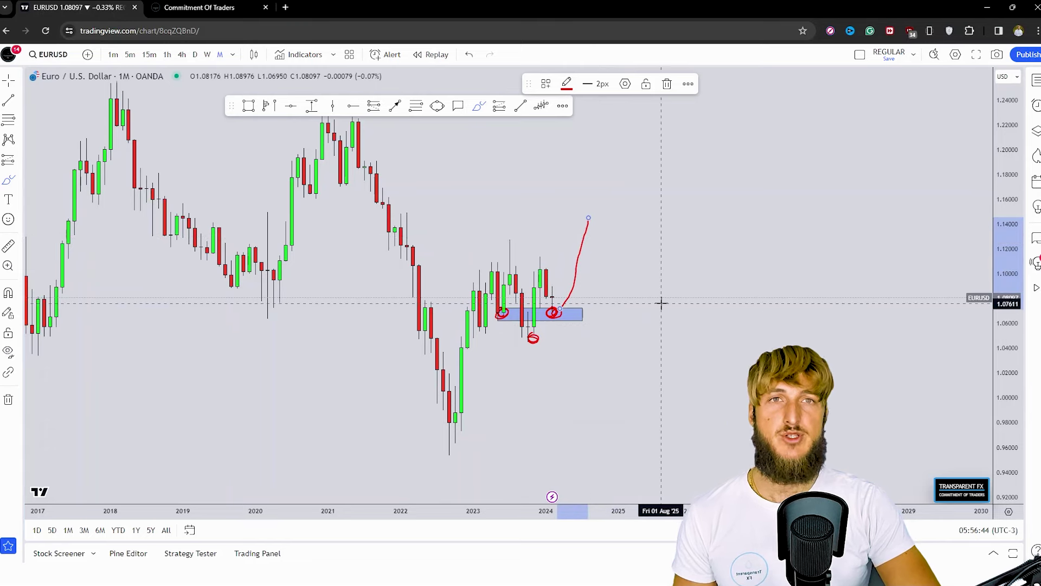
- Undo the head-and-shoulders circles and the upward projection stroke
left_click(470, 55)
left_click(469, 55)
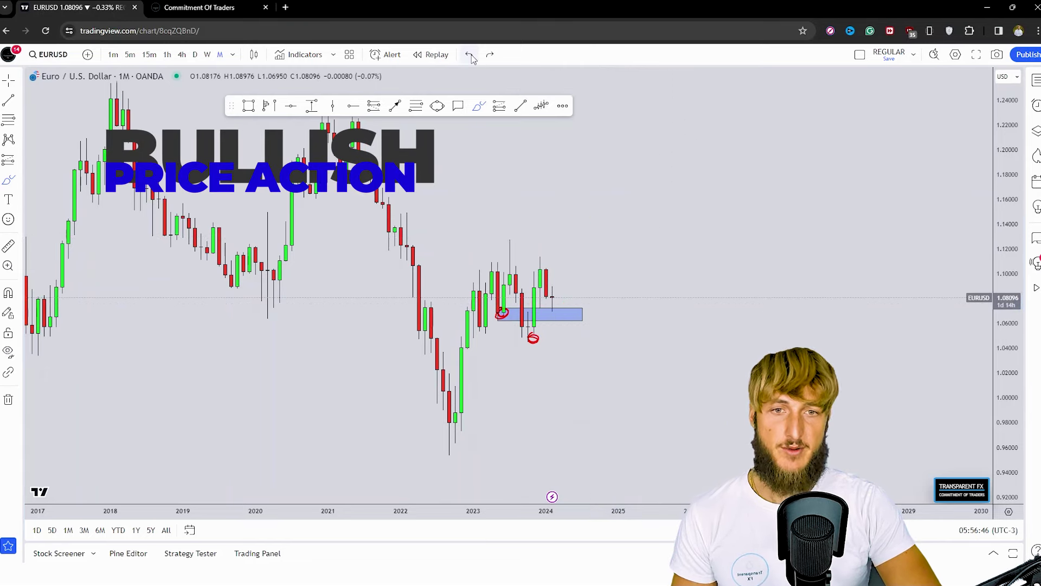
left_click(470, 55)
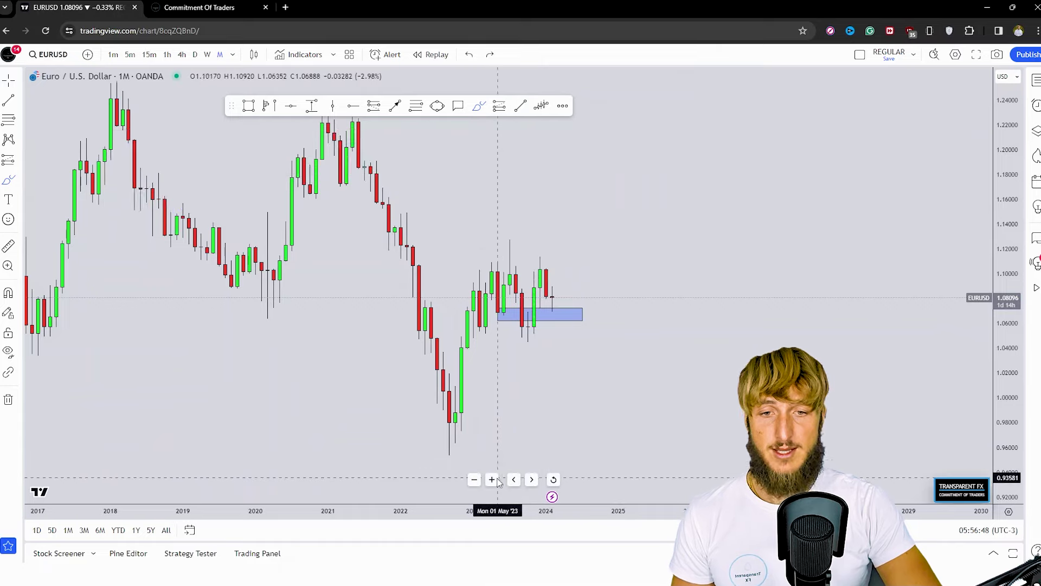
- Sketch a rise to about 1.14 and an impulse-correction path from the October 2023 low, and undo both strokes
left_click(492, 479)
left_click_drag(728, 344, 530, 141)
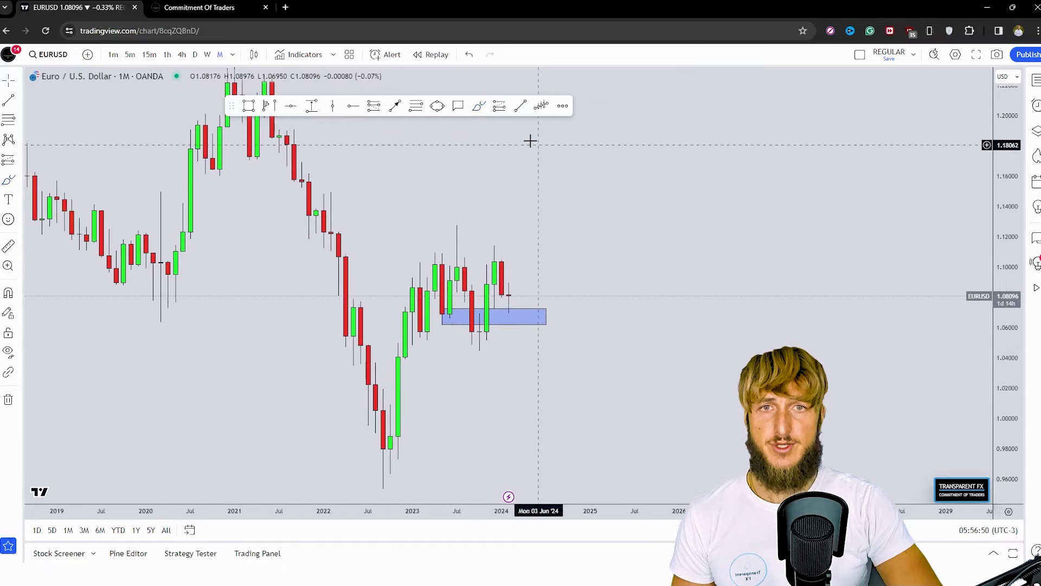
left_click_drag(517, 302, 540, 206)
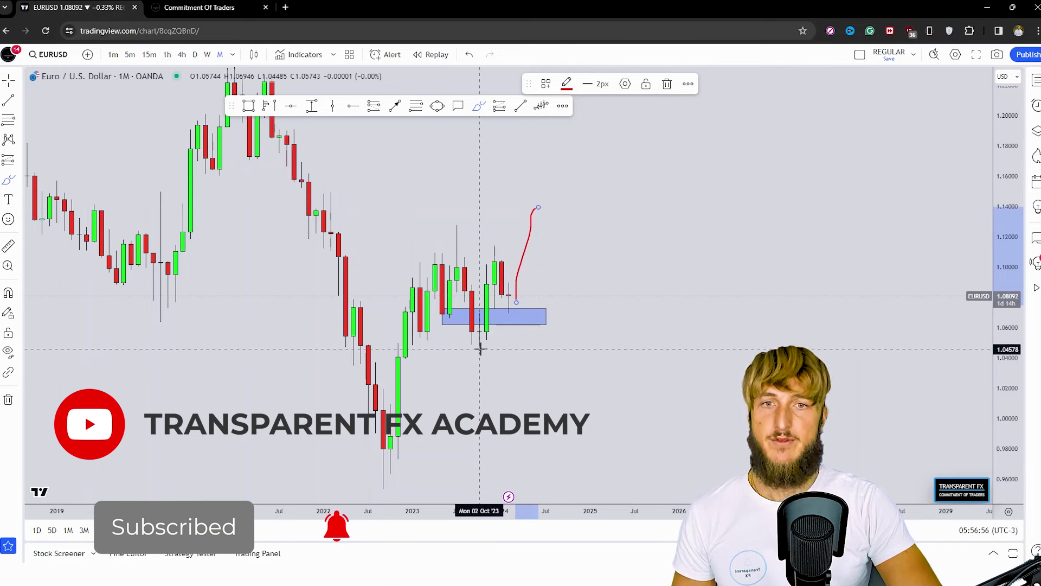
mouse_move(479, 349)
left_mouse_down()
mouse_move(500, 254)
mouse_move(508, 303)
left_mouse_up()
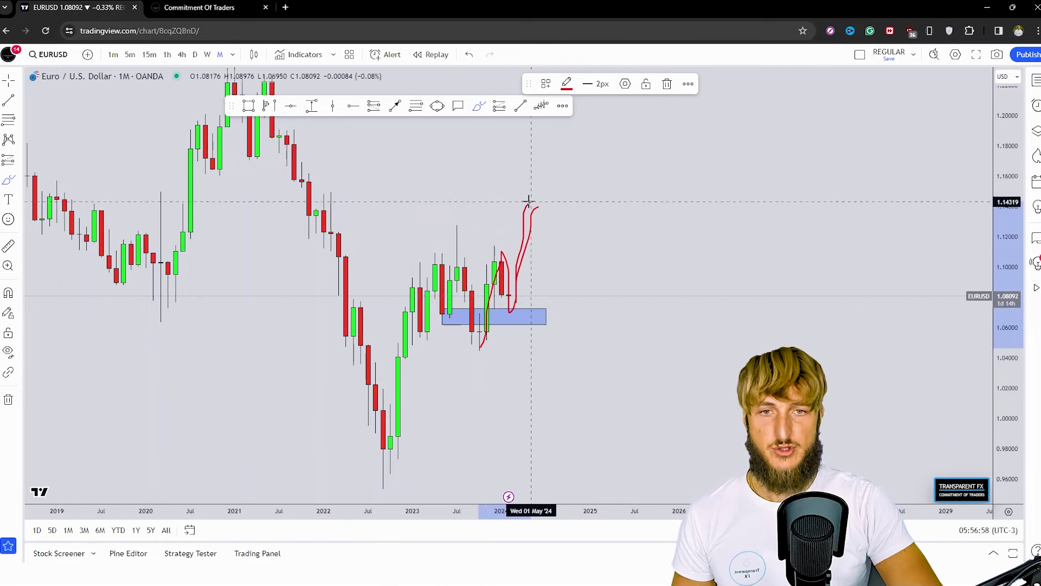
left_click(469, 55)
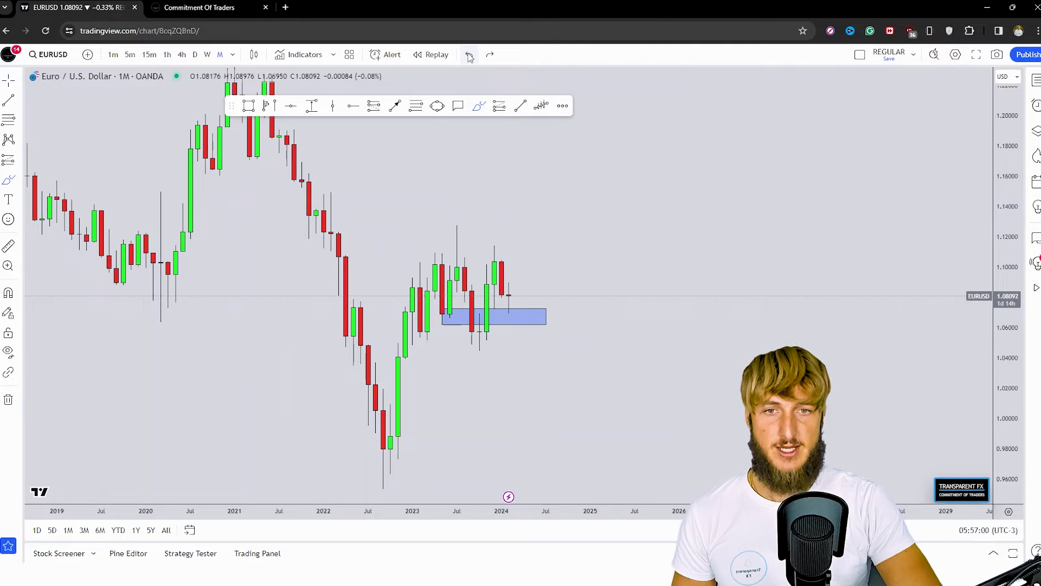
- Trace the impulse up and the correction back to the support rectangle with the Brush, and remove the stroke
left_click_drag(479, 343, 510, 305)
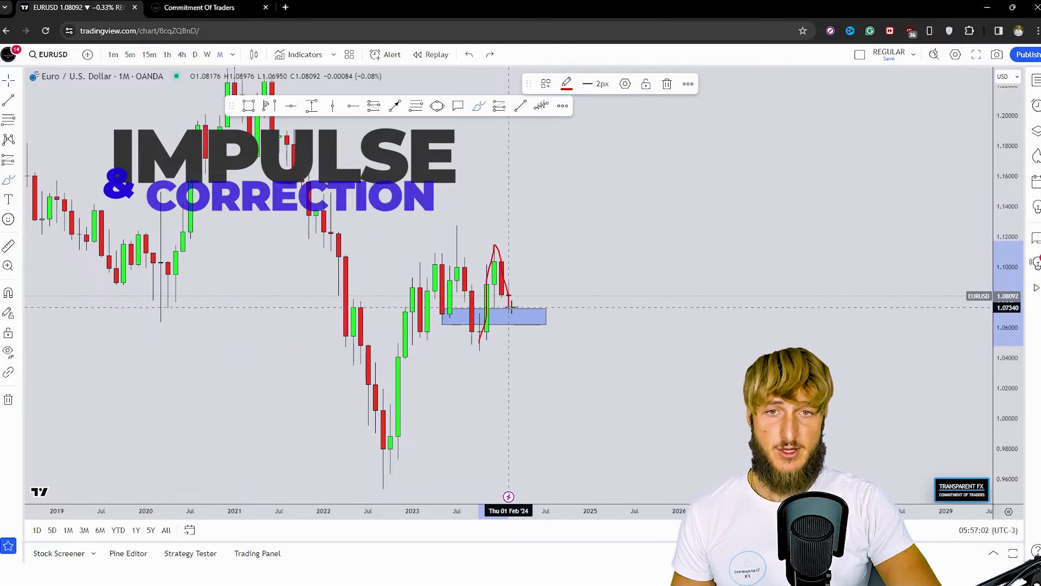
left_click(665, 86)
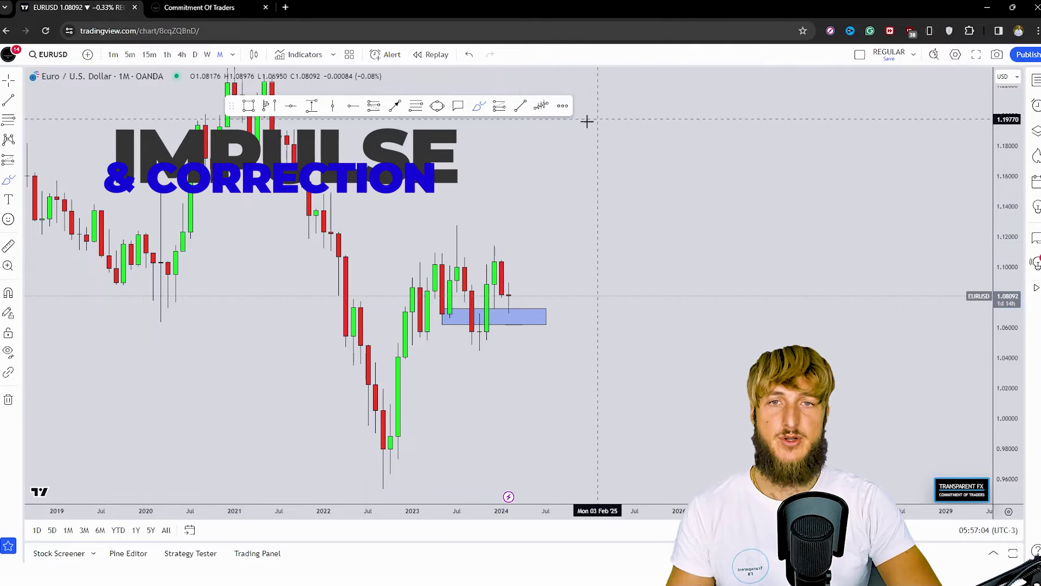
- Draw a Fibonacci retracement from the October 2023 low to the December 2023 high and fit the support rectangle between its 0.618 and 0.786 levels
left_click(480, 351)
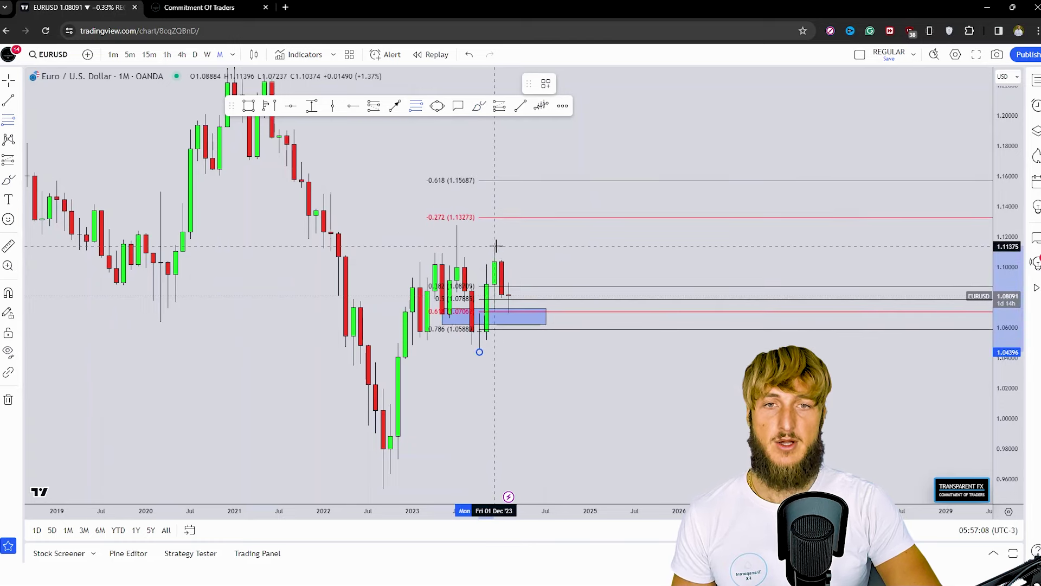
left_click(539, 317)
left_click_drag(546, 318, 568, 325)
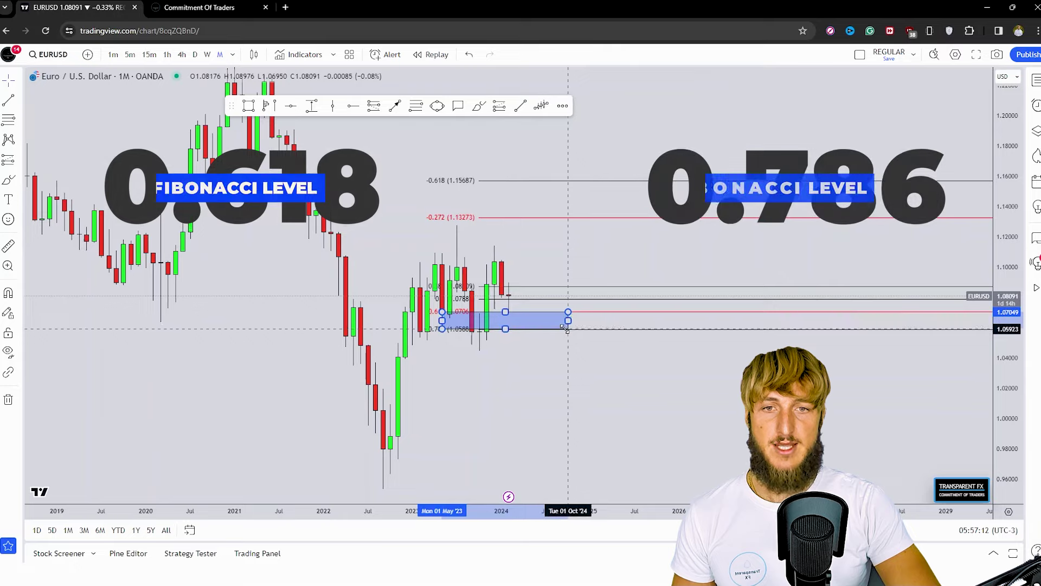
left_click(590, 389)
- Circle the latest candle's touch of the rectangle, sketch a rise to about 1.15, and undo these brush strokes
left_click_drag(590, 388, 628, 364)
left_click(478, 105)
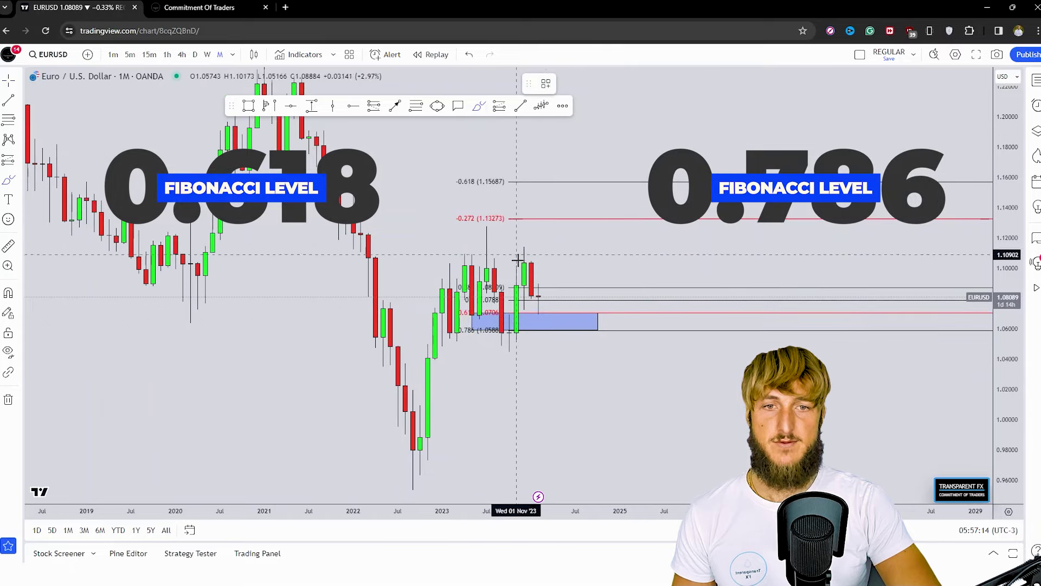
mouse_move(551, 313)
left_mouse_down()
mouse_move(541, 333)
mouse_move(547, 324)
left_mouse_up()
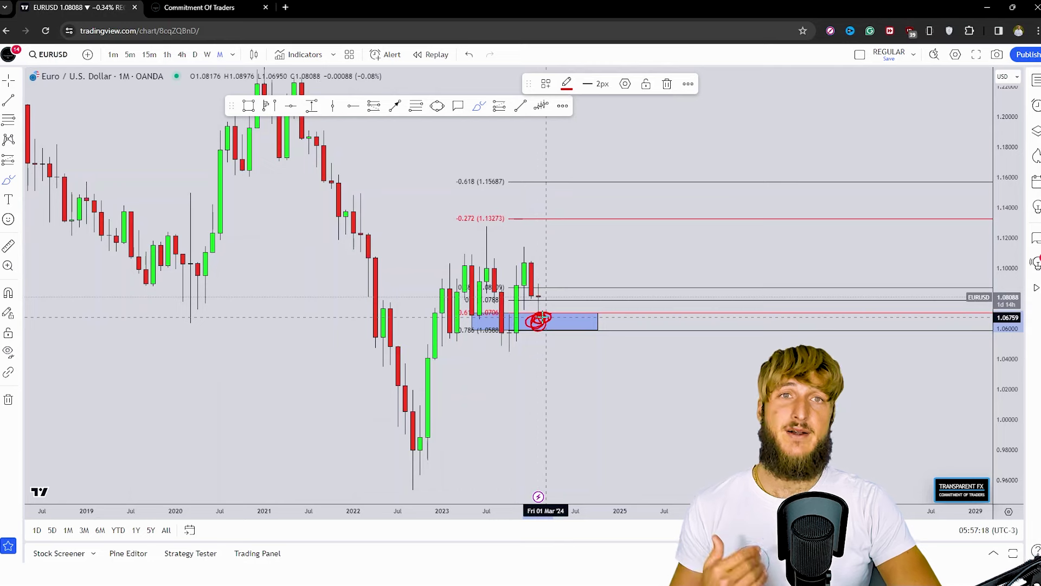
left_click_drag(543, 316, 583, 194)
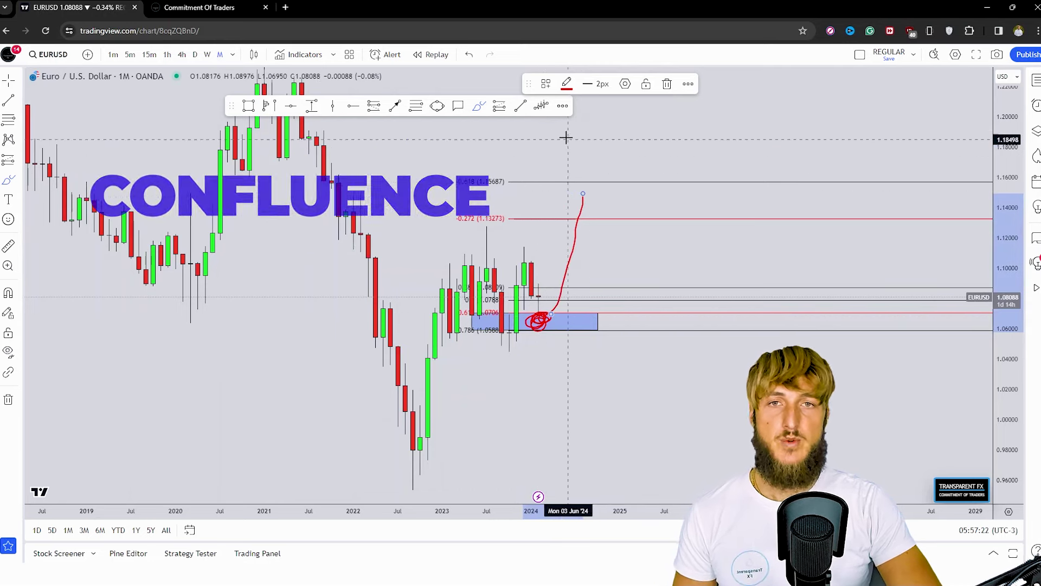
left_click(471, 55)
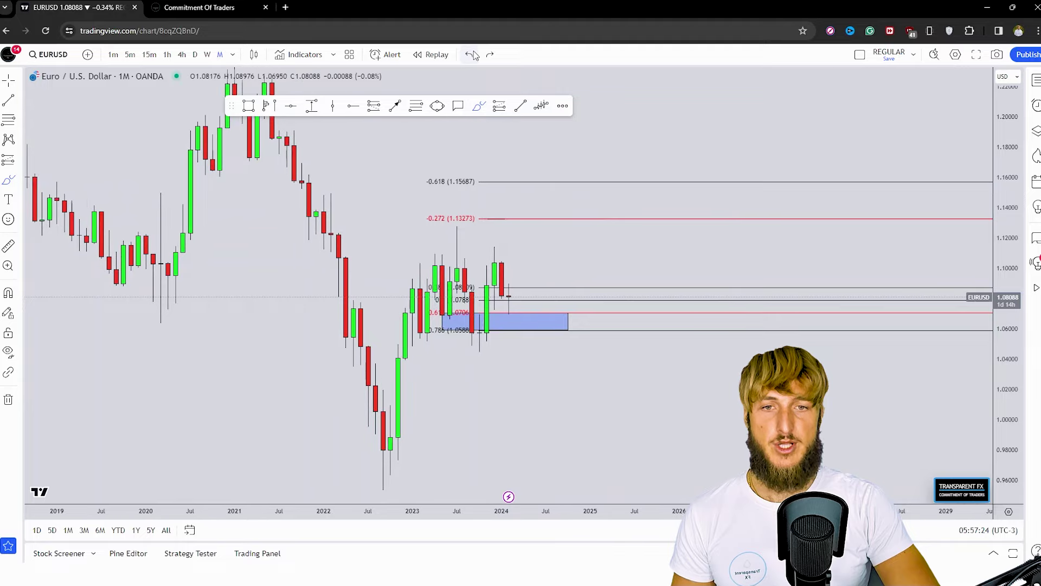
- Switch the EURUSD chart to the weekly timeframe
left_click(195, 54)
left_click(207, 54)
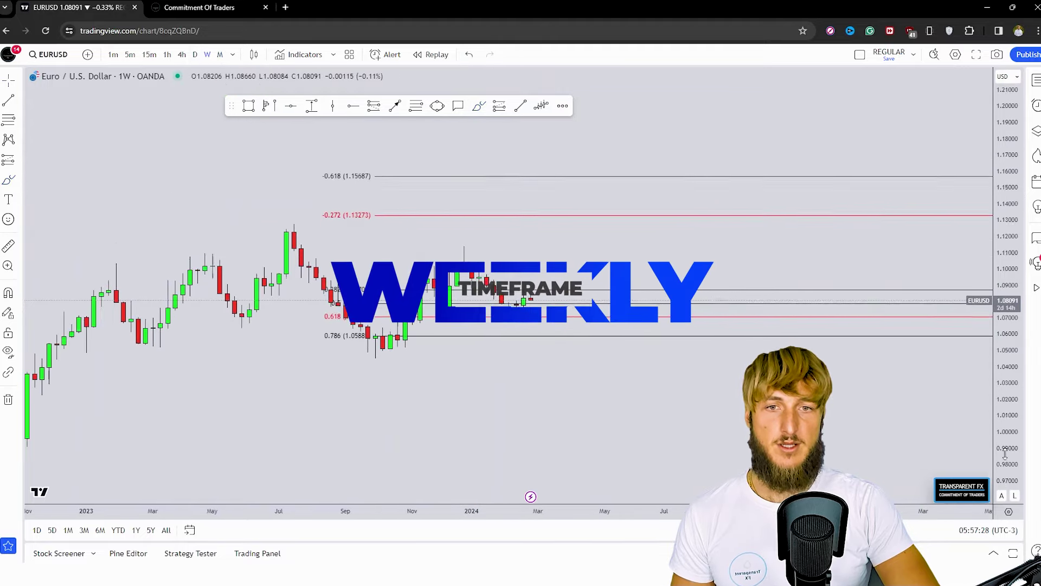
- Delete the Fibonacci retracement from the weekly chart
right_click(610, 281)
left_click(574, 290)
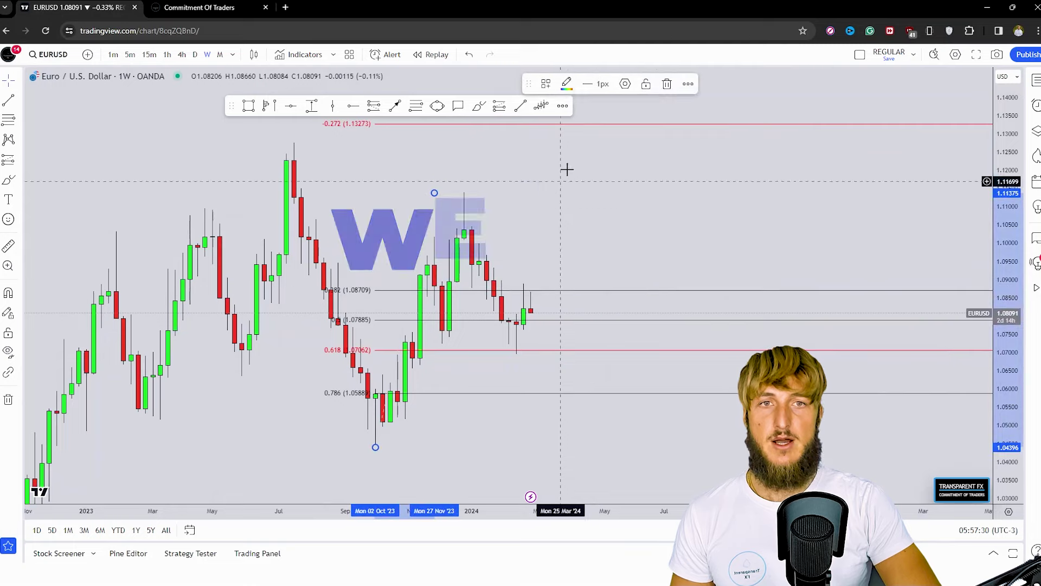
left_click(667, 84)
scroll(567, 386, "left", 3)
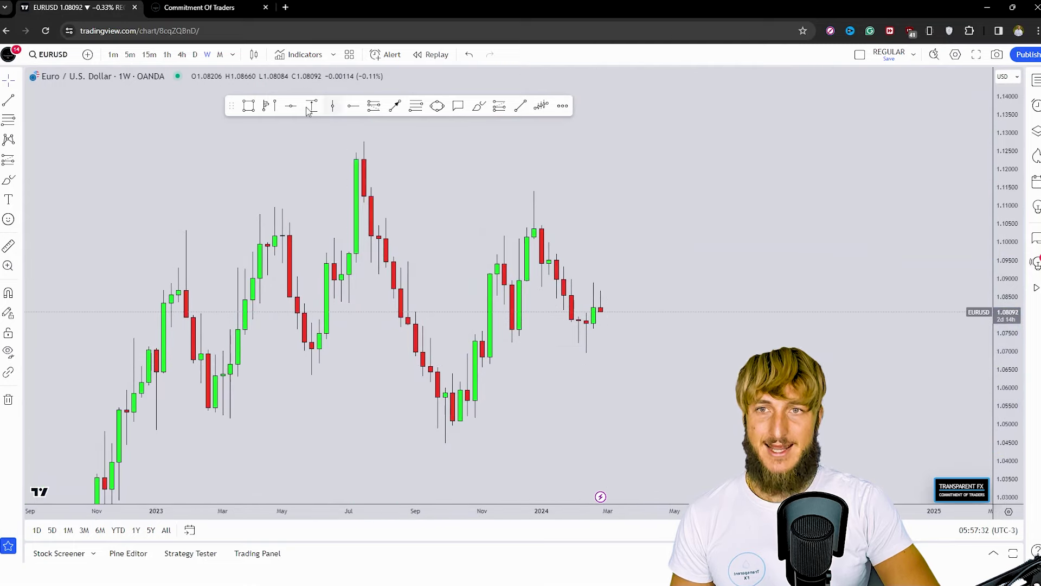
- Draw a support rectangle between about 1.0725 and 1.0758, from mid-October 2023 to beyond the latest candle
left_click(253, 105)
left_click(460, 342)
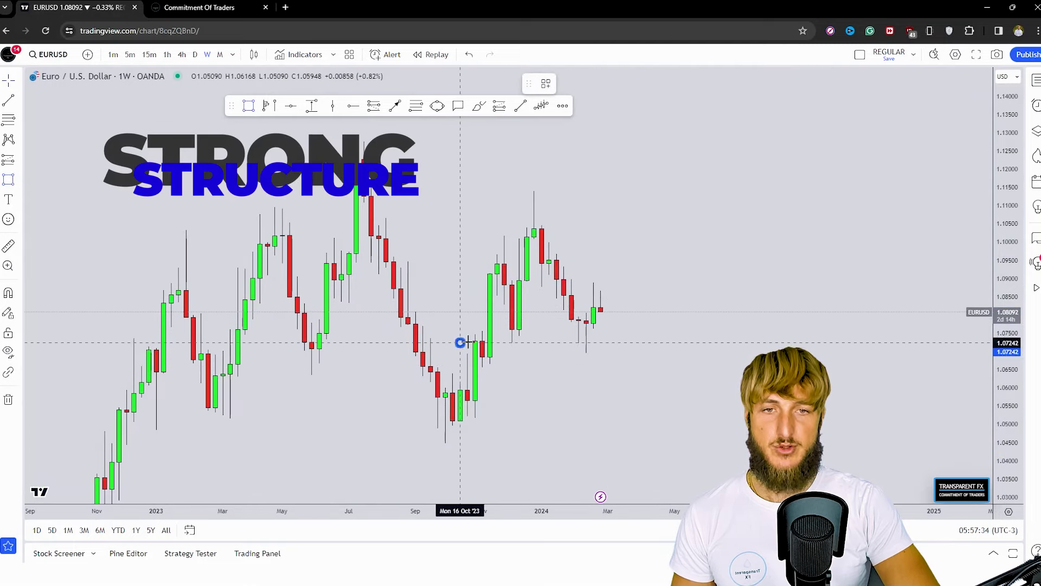
left_click(653, 329)
left_click(674, 379)
- Mark the rectangle's three price reactions with the Brush, sketch a rise to about 1.10, and undo the strokes
left_click(479, 105)
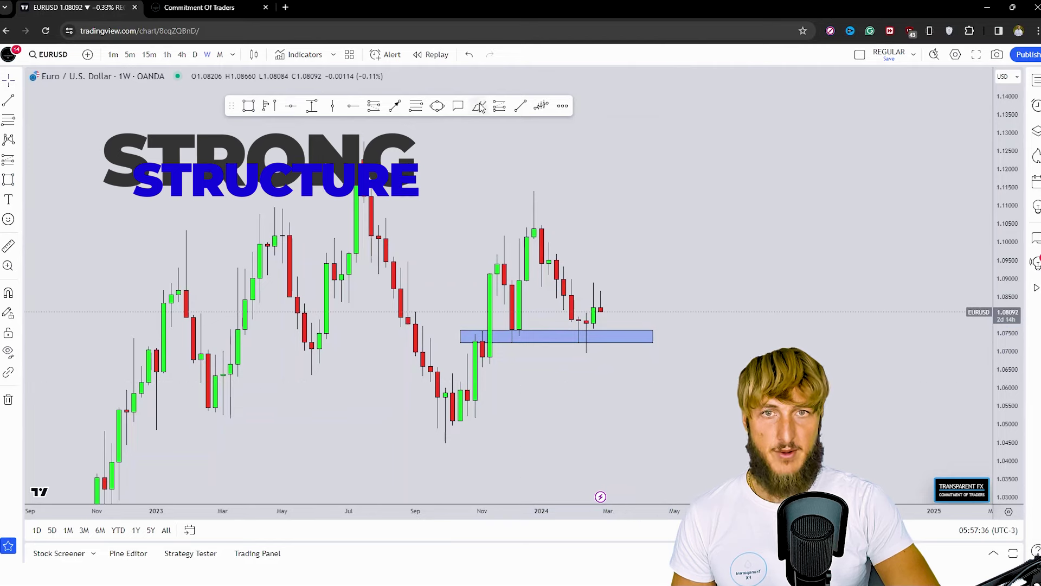
left_click(475, 328)
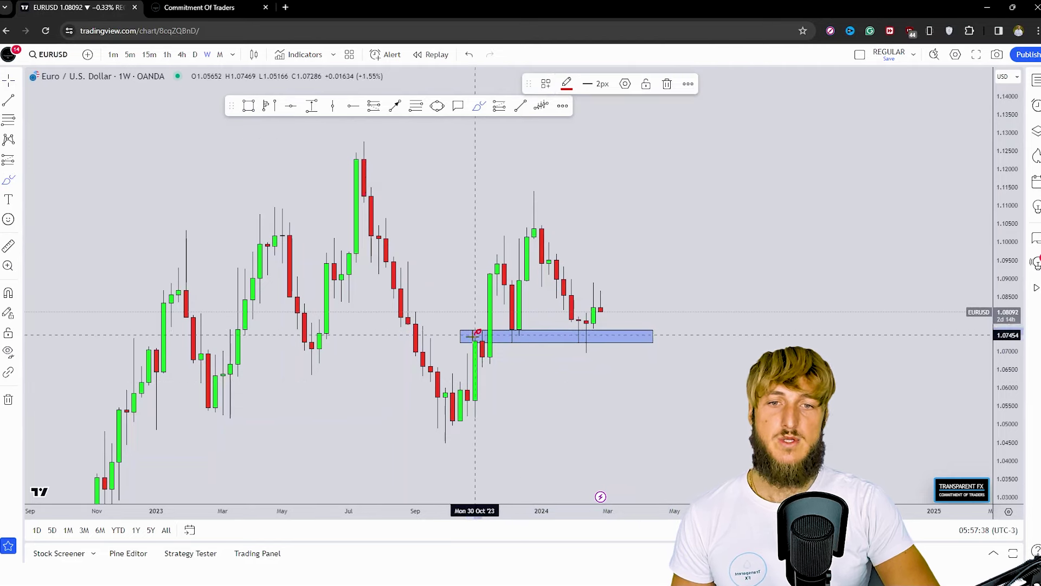
left_click_drag(483, 335, 490, 364)
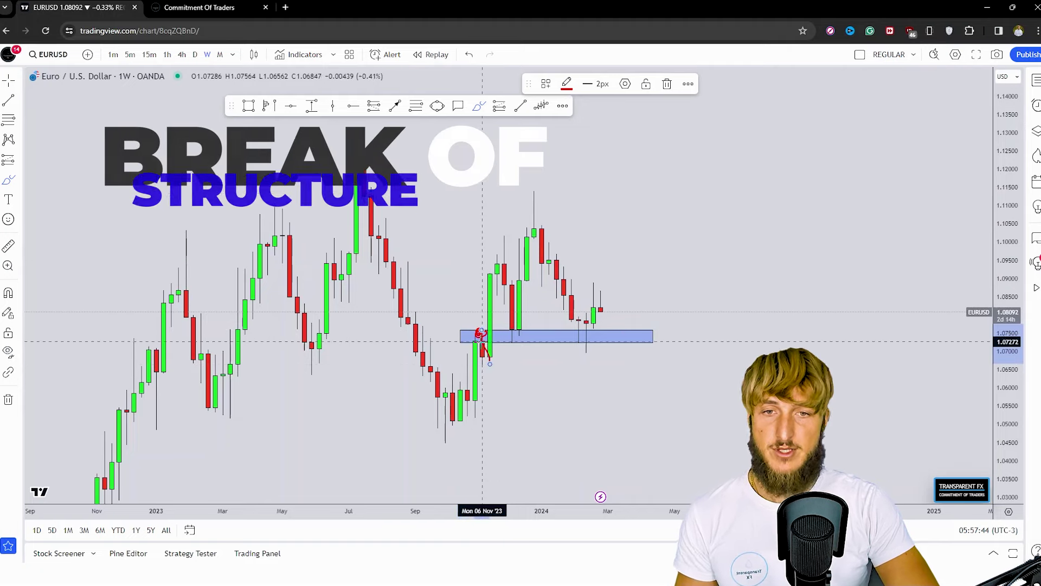
mouse_move(516, 330)
left_mouse_down()
mouse_move(508, 339)
mouse_move(586, 333)
mouse_move(587, 342)
mouse_move(595, 296)
mouse_move(610, 323)
mouse_move(630, 237)
left_mouse_up()
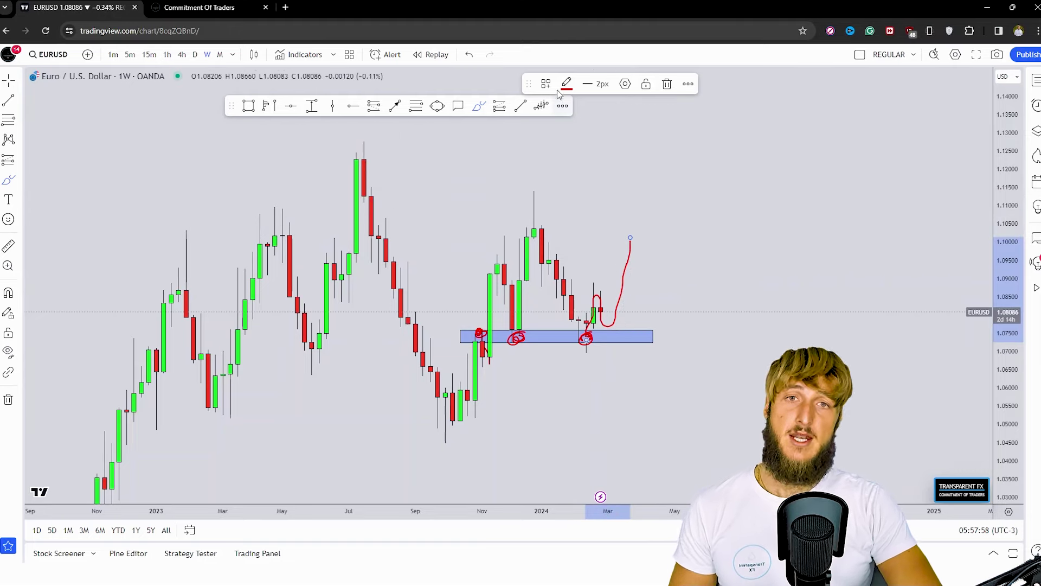
left_click(470, 56)
left_click(470, 56)
left_click(470, 56)
left_click(470, 56)
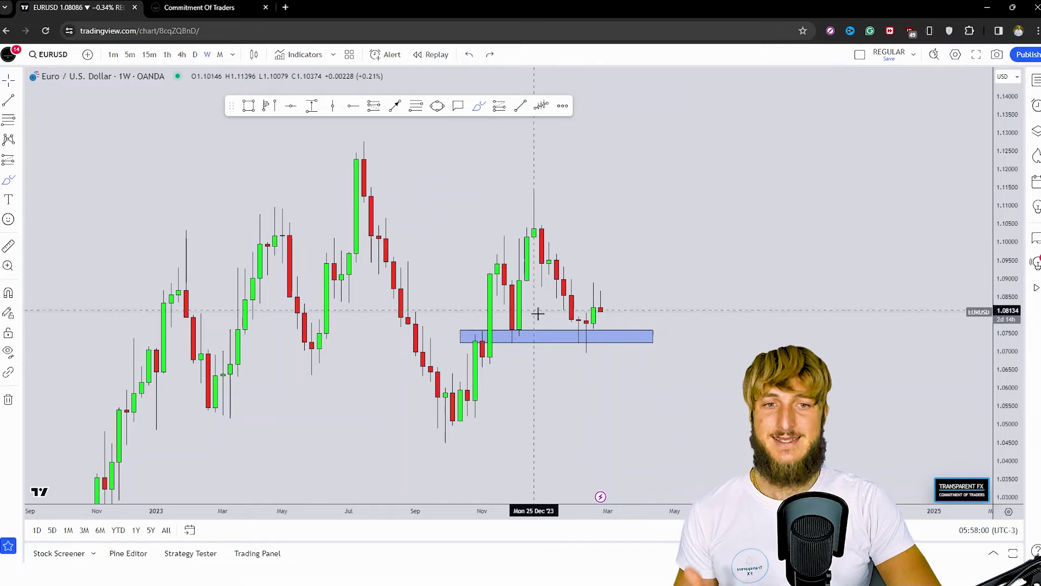
- Circle the rectangle area below the latest weekly candle, sketch a rise to about 1.11, and undo both strokes
left_click_drag(615, 333, 617, 336)
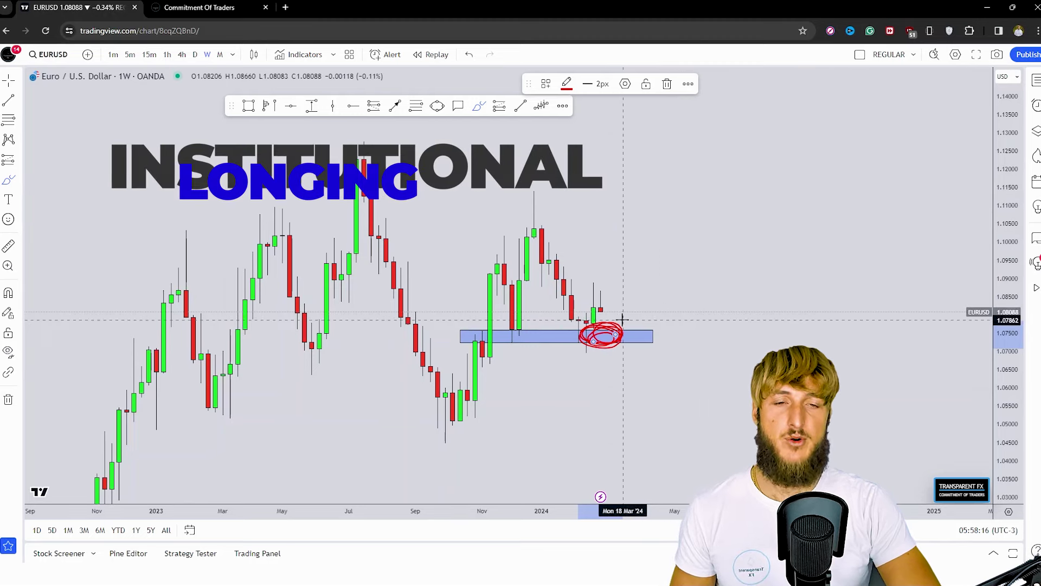
left_click_drag(611, 325, 645, 199)
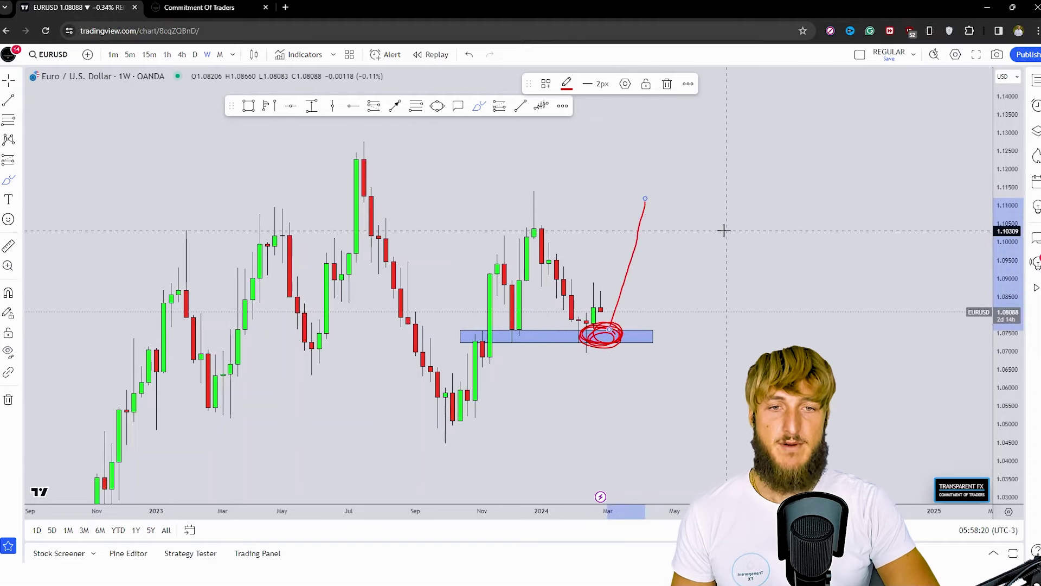
left_click(473, 57)
left_click(475, 60)
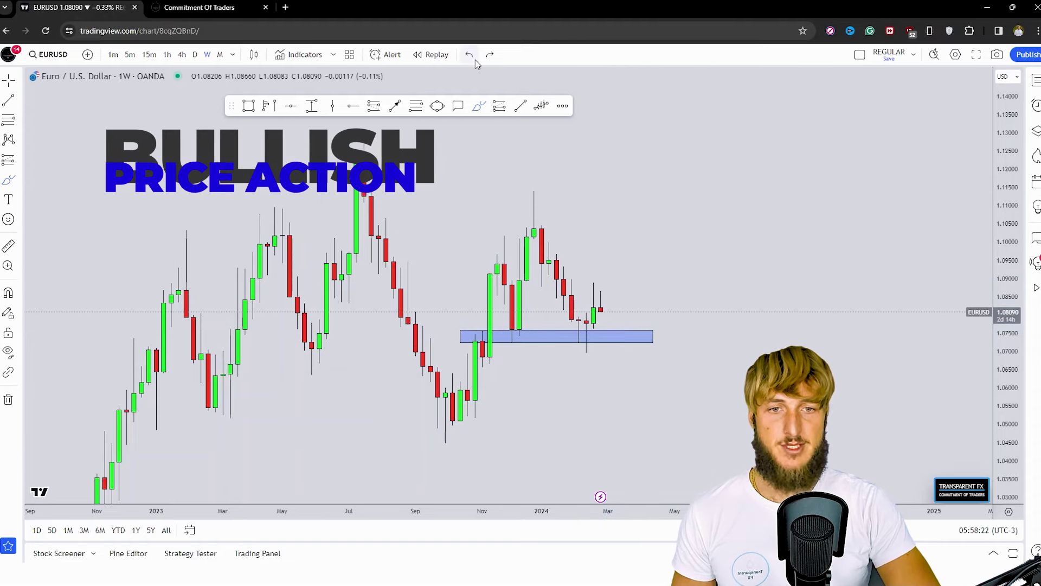
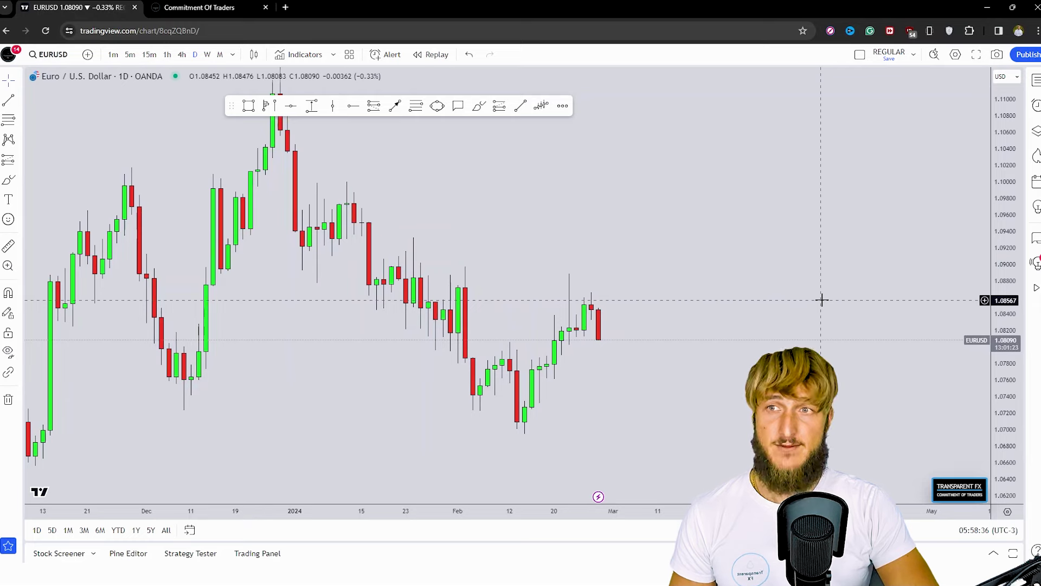
- On the daily chart, brush-mark the February swing high and low, trace the following rally, and undo the strokes
left_click(479, 106)
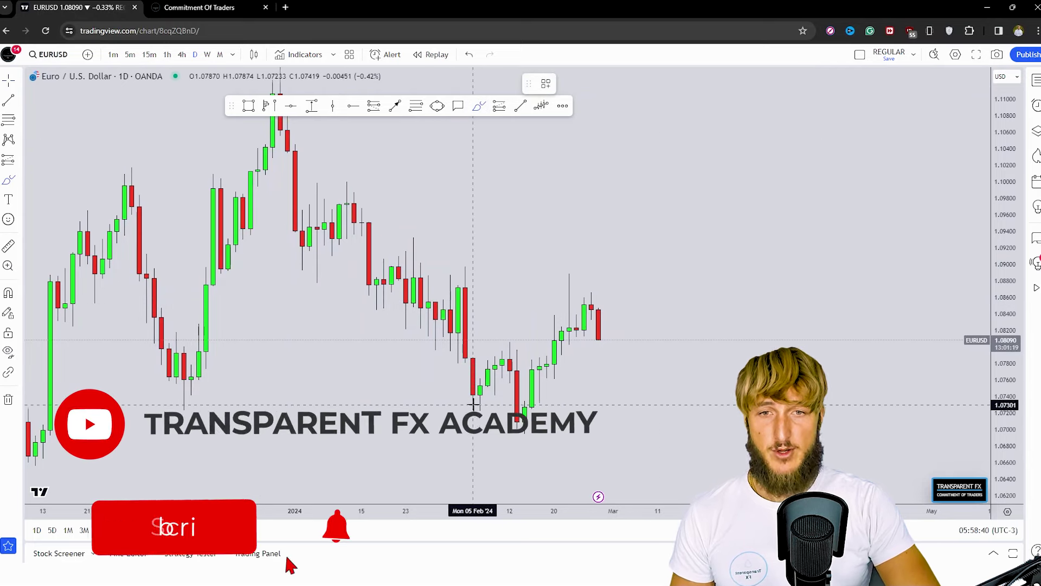
left_click(512, 339)
mouse_move(512, 338)
left_mouse_down()
mouse_move(524, 439)
mouse_move(576, 306)
left_mouse_up()
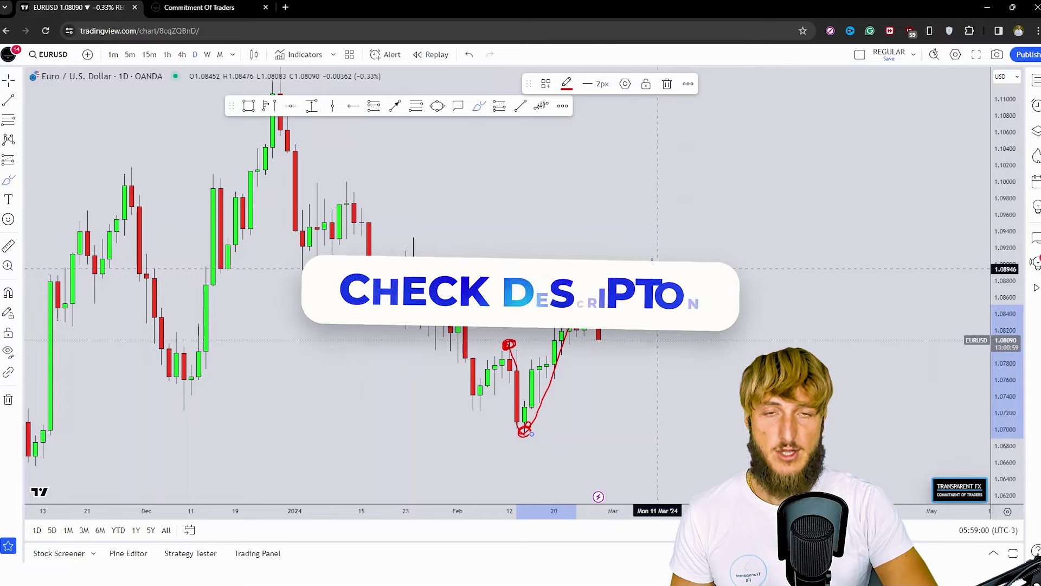
left_click(469, 55)
left_click(470, 55)
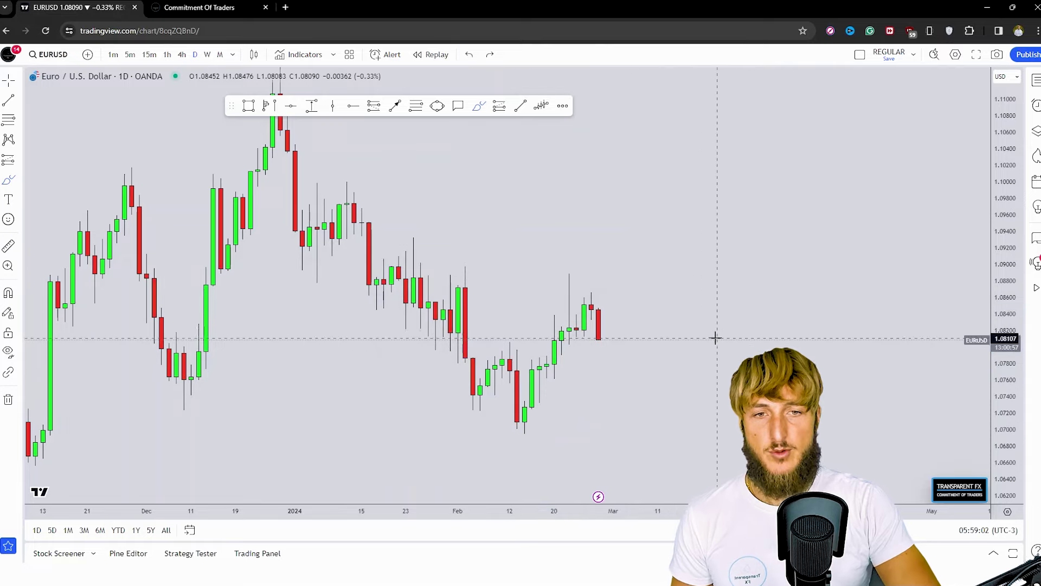
- Trace the latest daily drop from about 1.086 to 1.079 with the Brush and delete the stroke
scroll(714, 337, "right", 3)
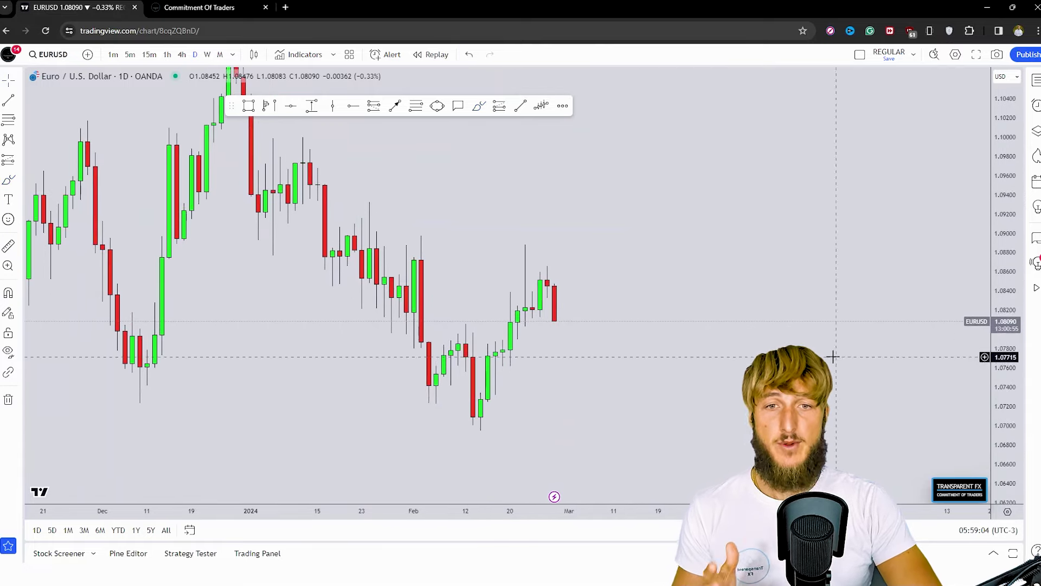
left_click(478, 105)
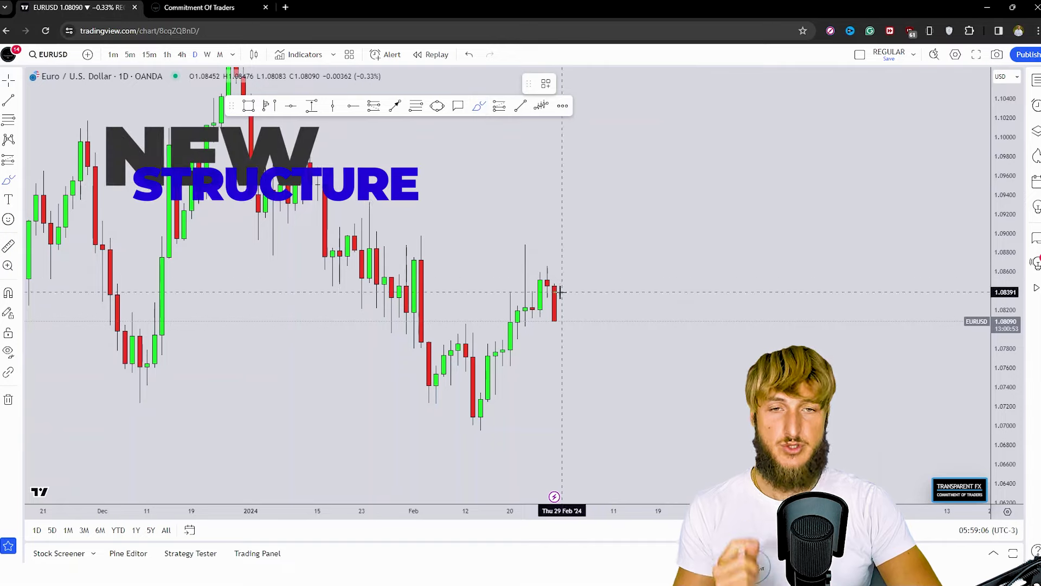
left_click_drag(548, 270, 555, 338)
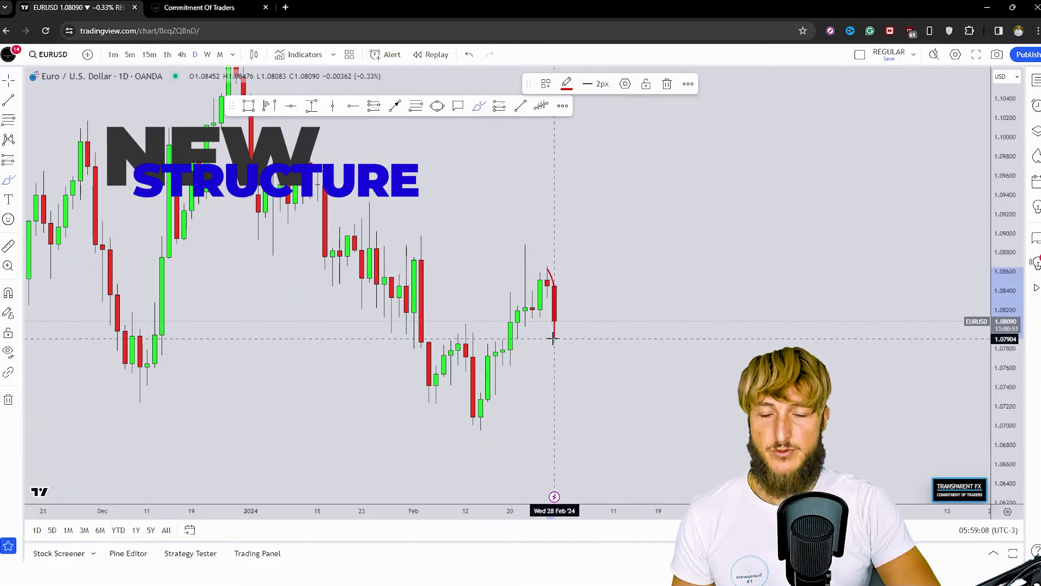
left_click(667, 84)
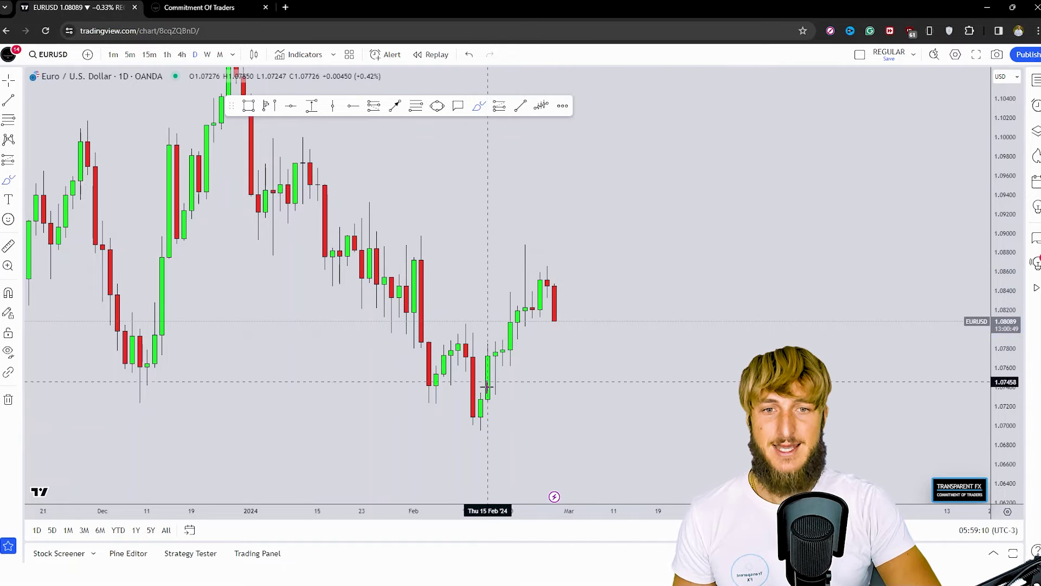
- Trace the double top over the latest daily candles, sketch the pattern with its neckline beside them, and undo the strokes
mouse_move(487, 402)
left_mouse_down()
mouse_move(527, 294)
mouse_move(535, 304)
mouse_move(555, 289)
mouse_move(562, 356)
left_mouse_up()
mouse_move(643, 373)
left_mouse_down()
mouse_move(676, 304)
mouse_move(698, 335)
mouse_move(701, 379)
mouse_move(732, 320)
left_mouse_up()
left_click_drag(661, 320, 755, 319)
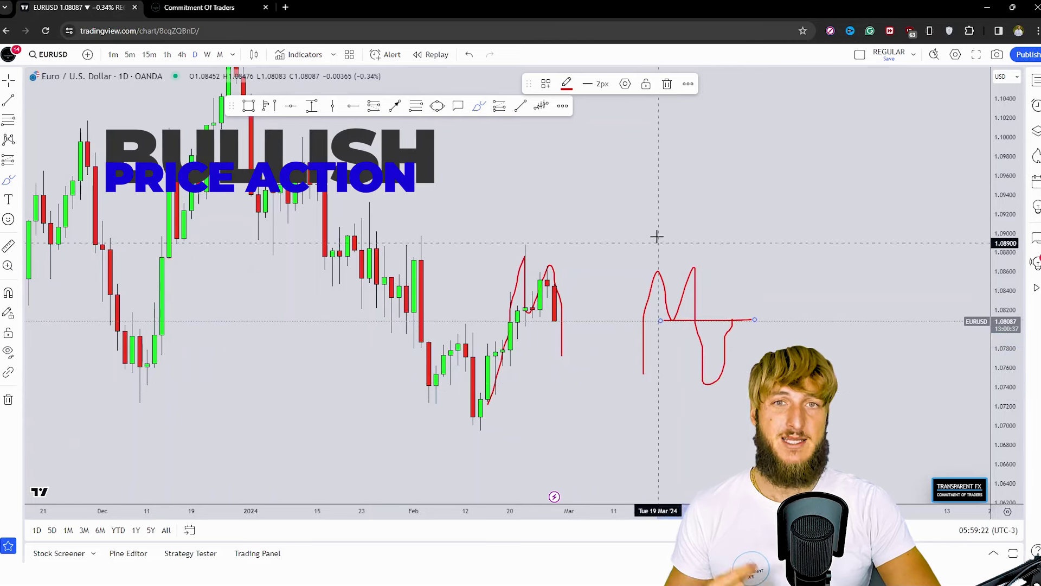
left_click(469, 55)
left_click(470, 55)
left_click(470, 55)
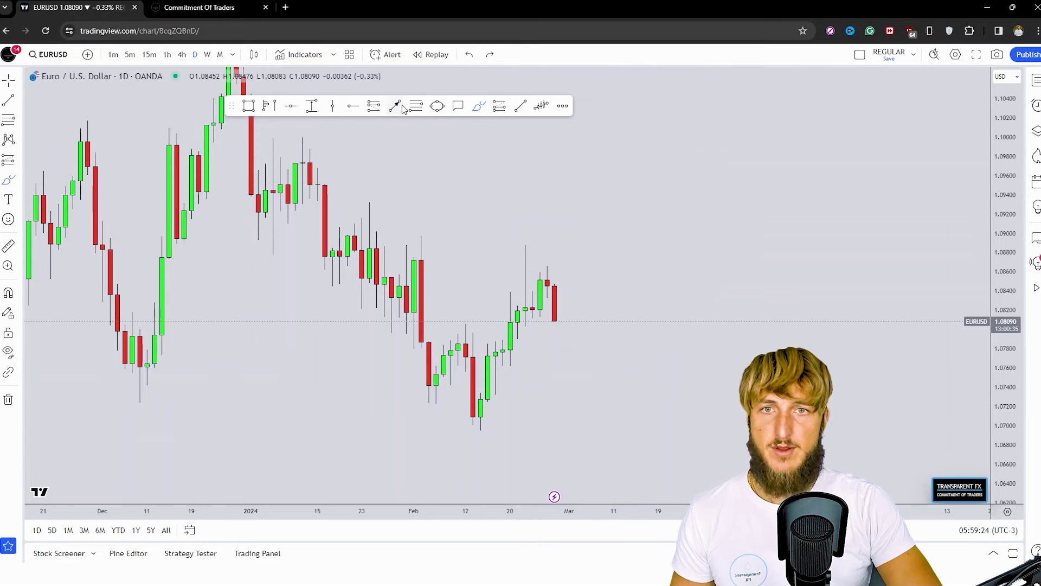
- Draw one arrow from the current price down to about 1.0765 and another rising from about 1.076 to 1.081
left_click(395, 105)
mouse_move(561, 322)
left_mouse_down()
mouse_move(569, 363)
mouse_move(619, 320)
left_mouse_up()
left_click(396, 106)
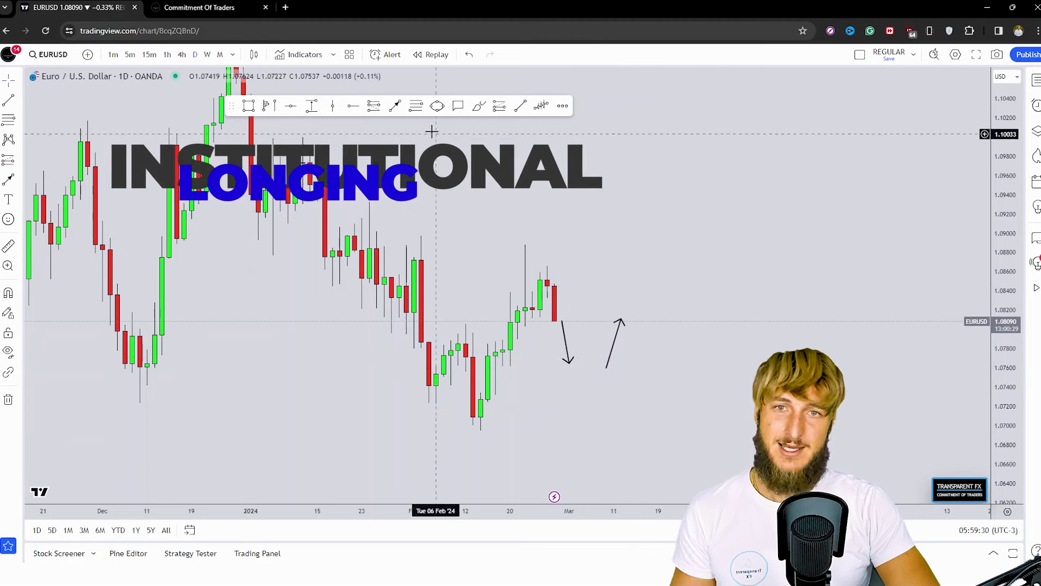
- Place an ellipse centred at about 1.0755 between the two arrows to highlight the expected reversal area
left_click(438, 105)
left_click_drag(569, 353, 607, 390)
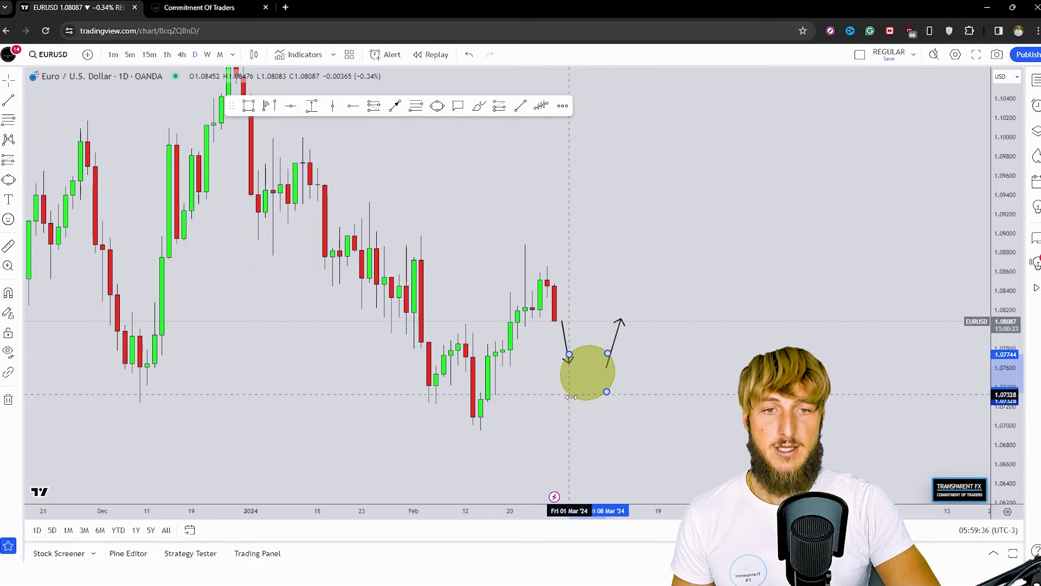
left_click(651, 422)
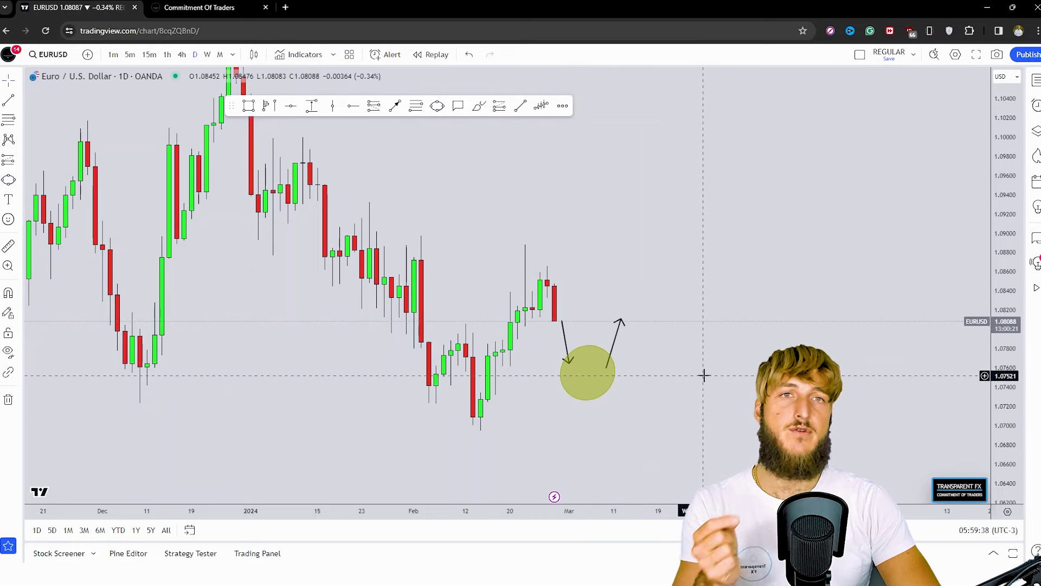
- Brush four roughly horizontal lines through and below the ellipse as confluence levels, and undo them
left_click(478, 105)
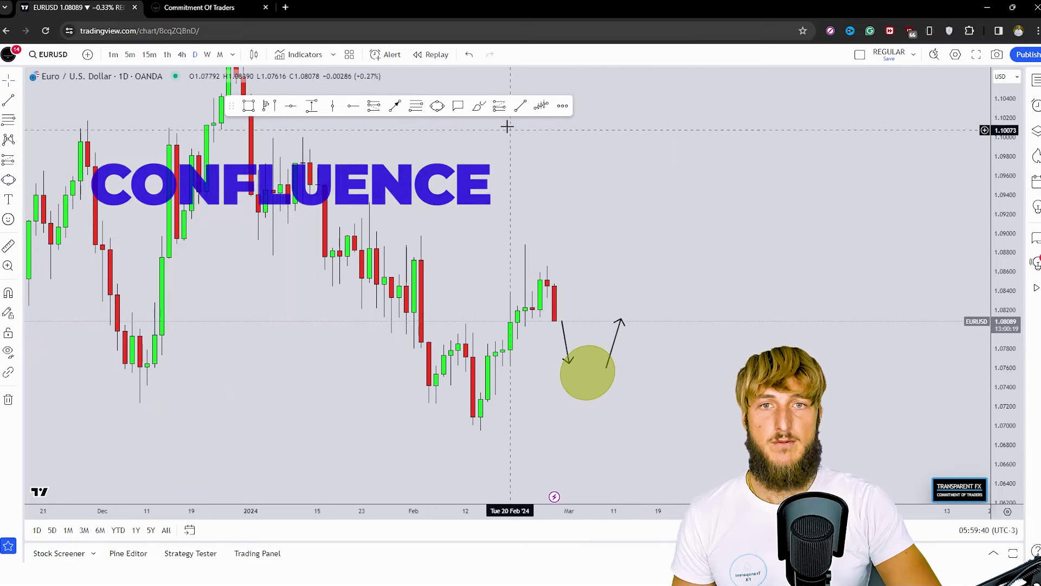
left_click_drag(541, 362, 644, 372)
left_click_drag(541, 378, 621, 385)
left_click_drag(520, 400, 637, 403)
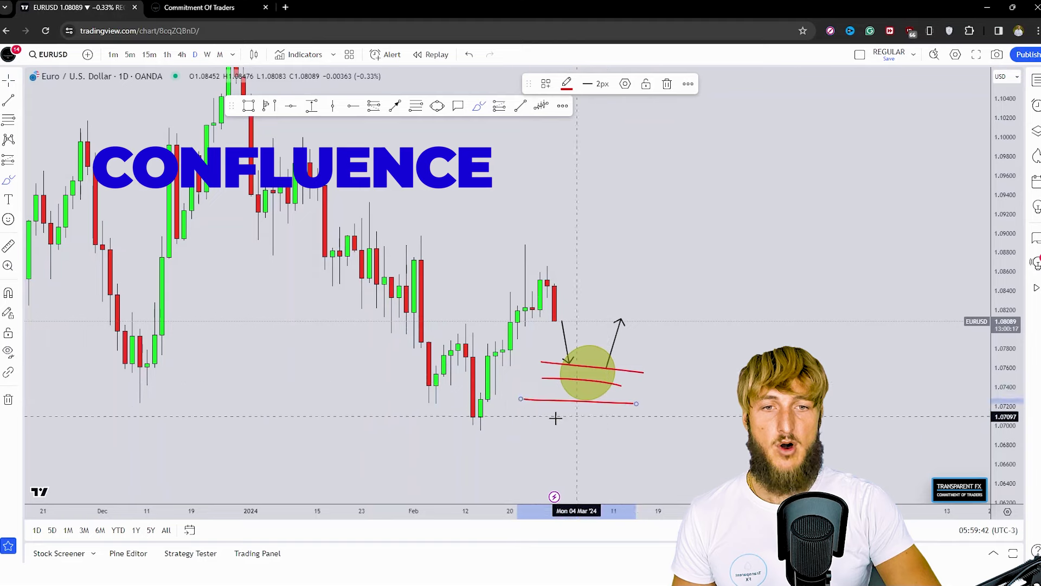
left_click_drag(550, 423, 614, 432)
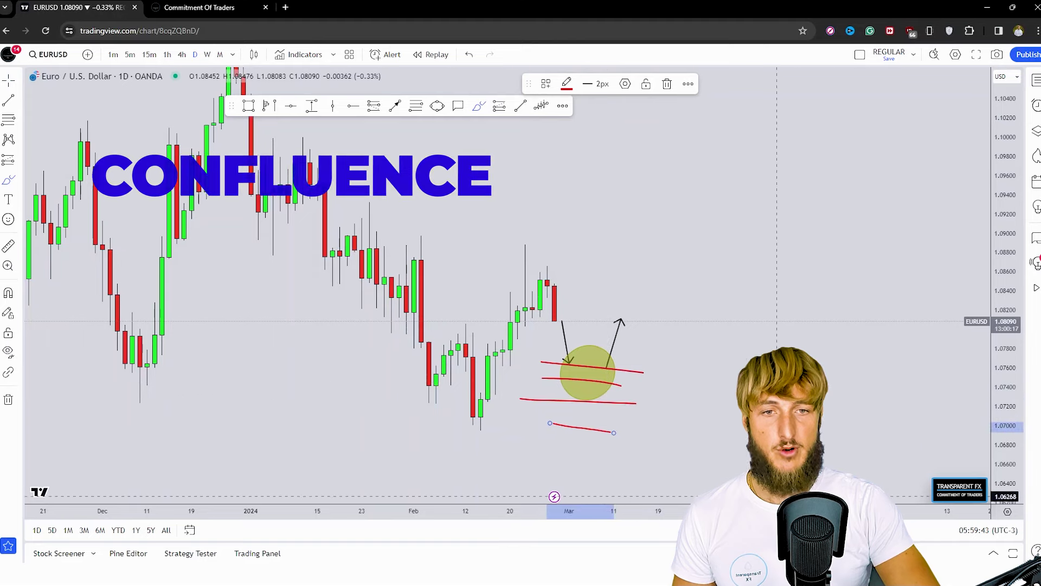
left_click(473, 63)
left_click(473, 63)
left_click(473, 63)
left_click(473, 63)
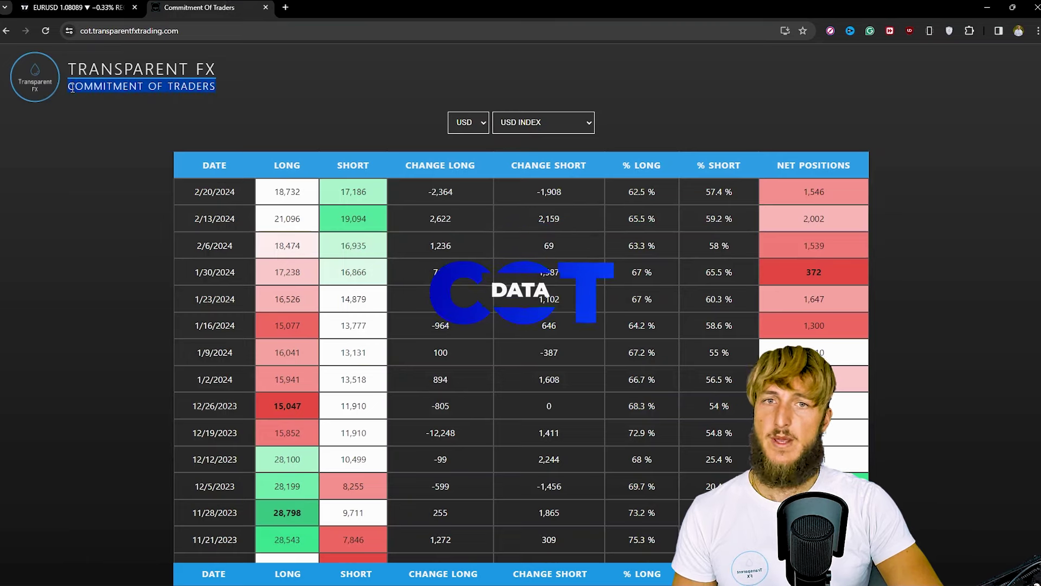
- Display the EUR (Euro FX) data in the Commitment Of Traders table and compare the net positions for 2/13/2024 and 2/20/2024
left_click(485, 124)
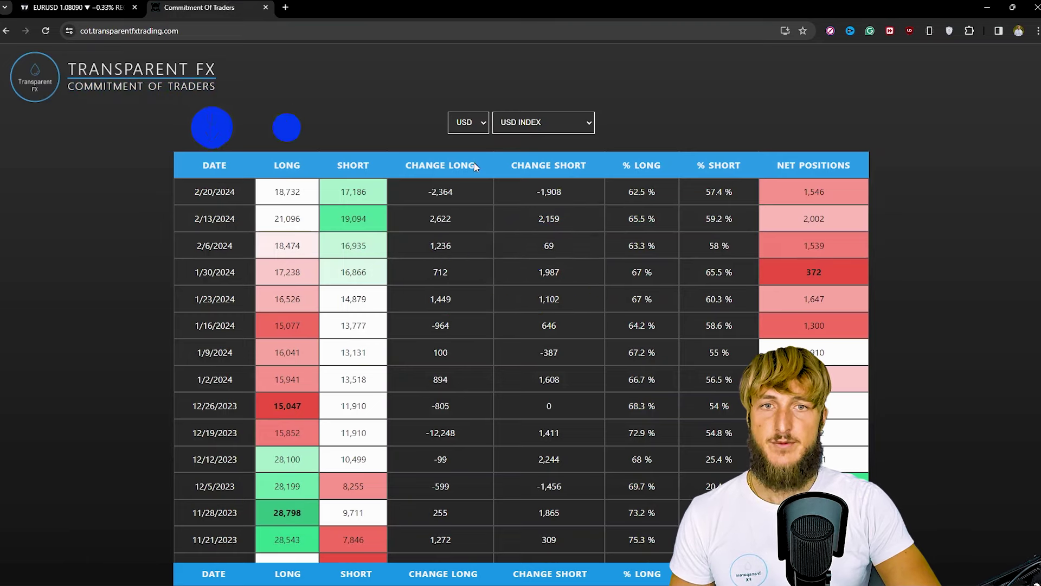
left_click(477, 158)
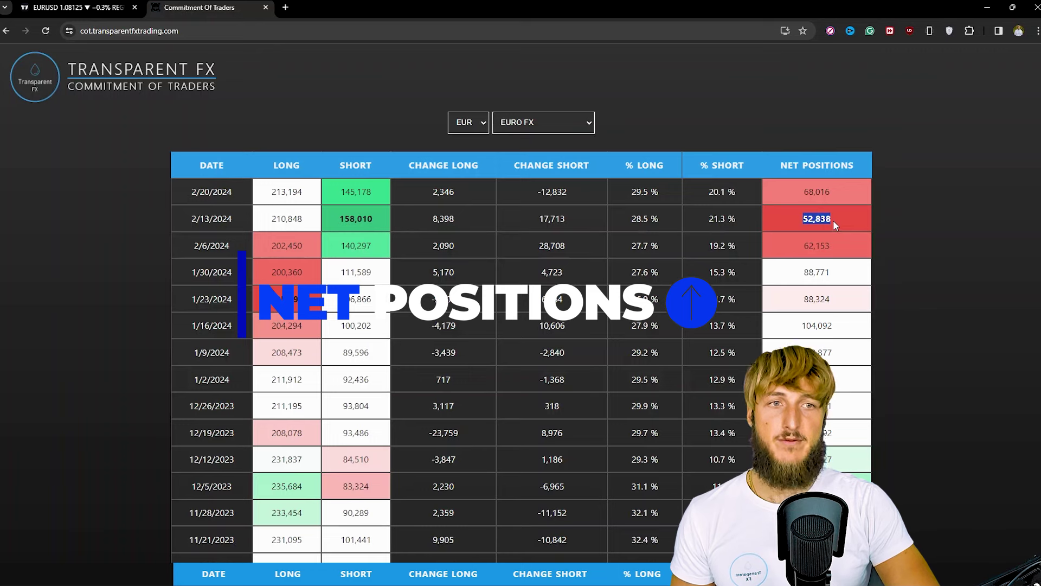
left_click_drag(802, 192, 849, 193)
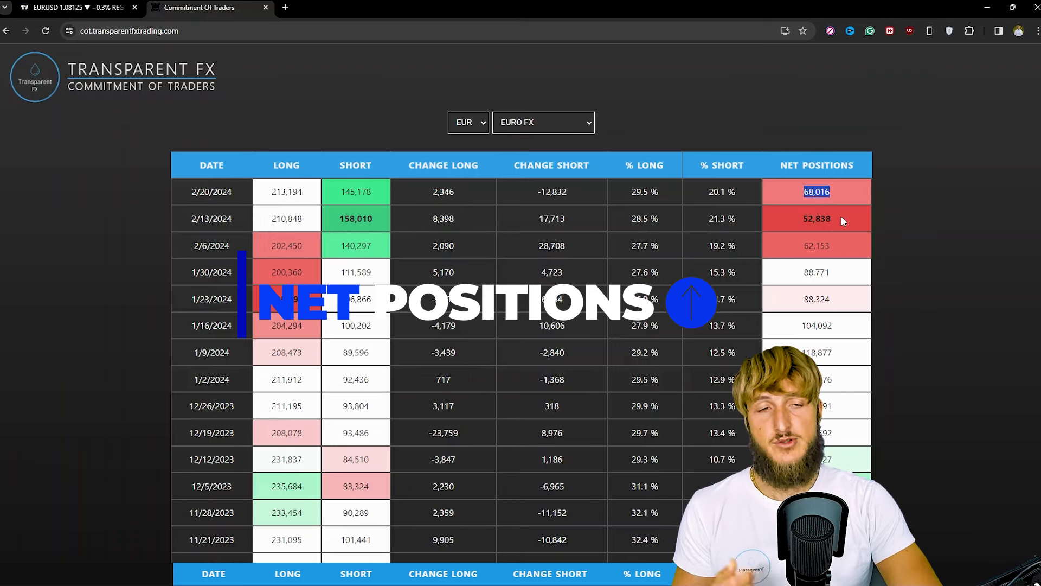
left_click_drag(800, 222, 828, 219)
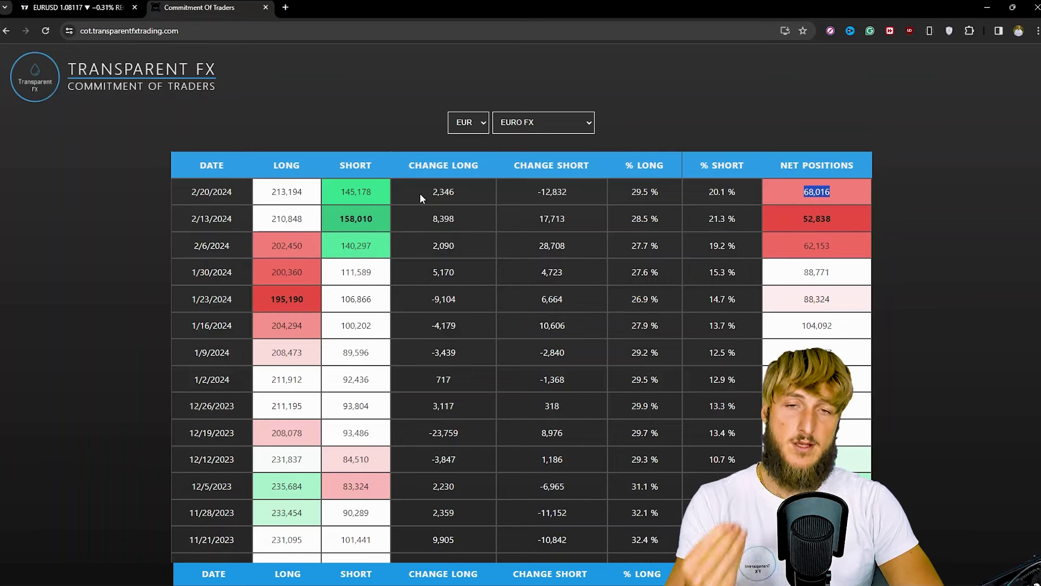
- Examine the changes in long and short Euro FX positions for 2/20/2024
left_click_drag(430, 191, 460, 196)
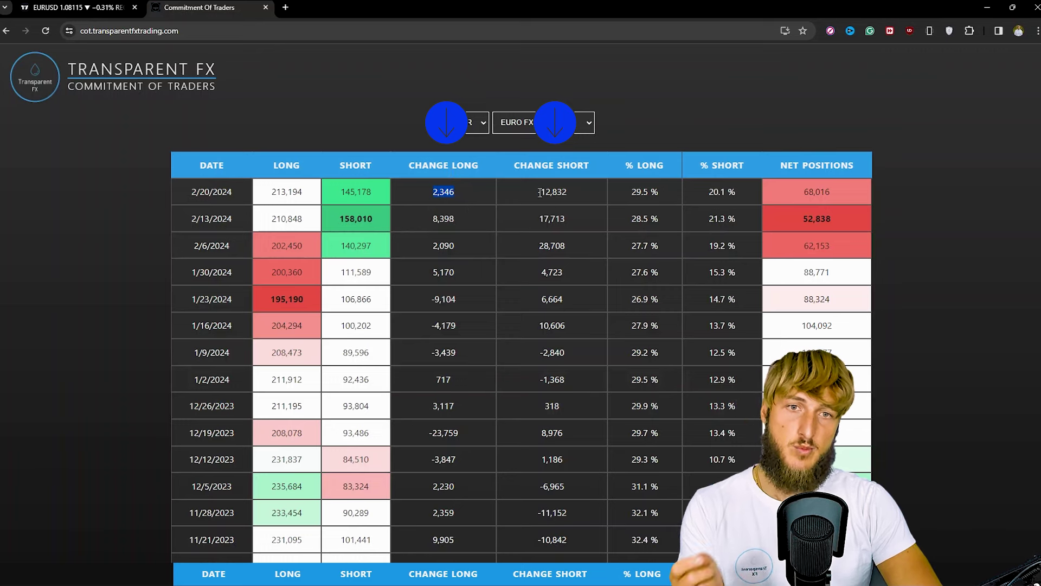
left_click_drag(538, 192, 581, 193)
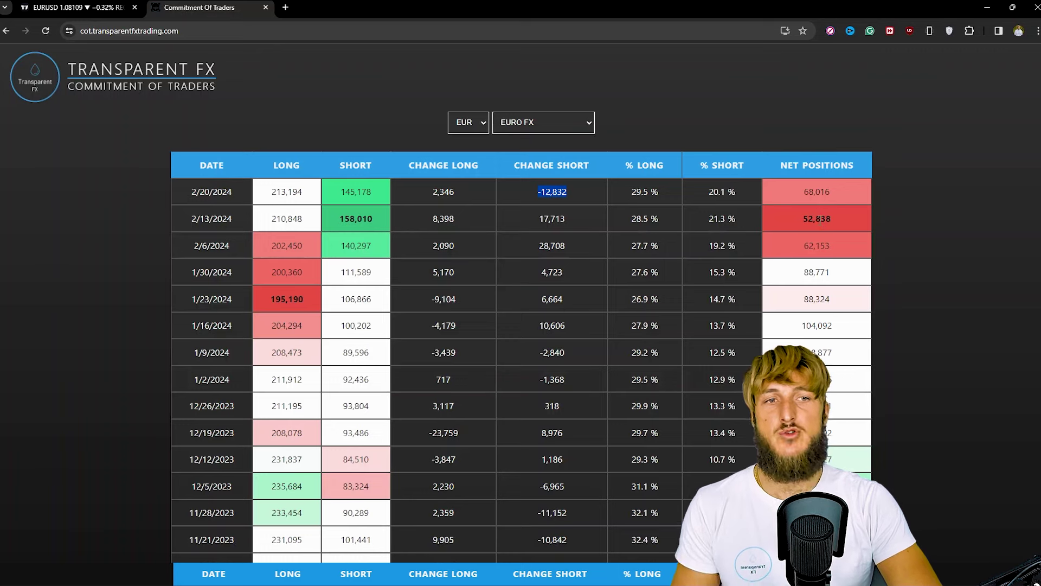
left_click(460, 194)
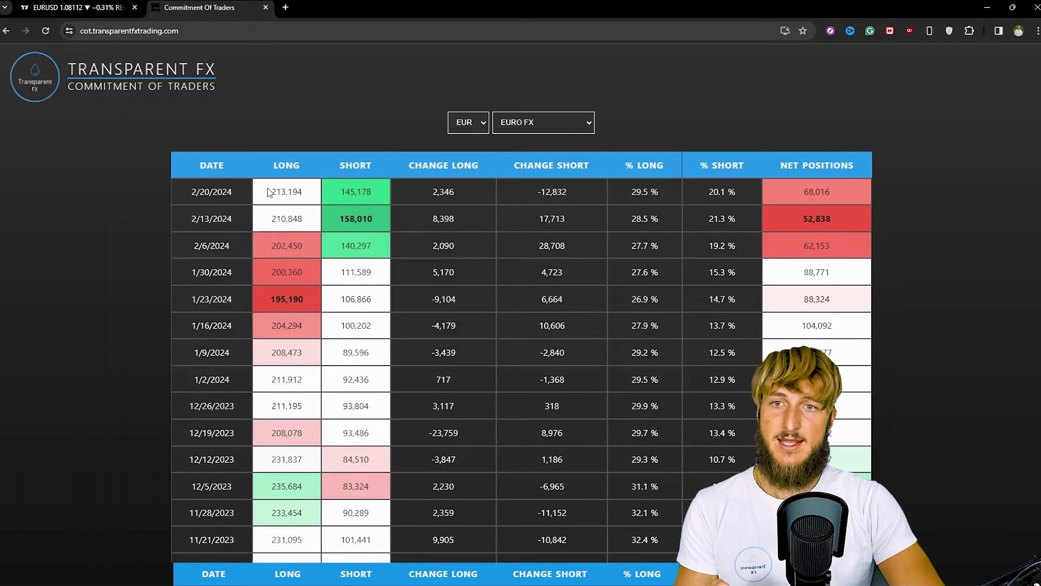
- Compare the total long and short Euro FX positions for 2/20/2024
left_click_drag(270, 192, 309, 191)
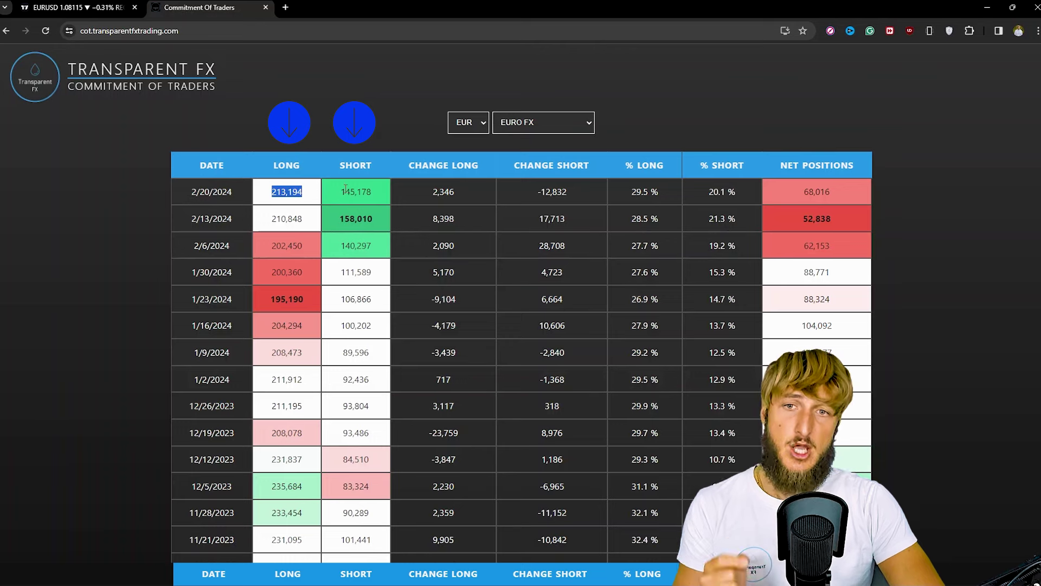
left_click_drag(340, 191, 371, 194)
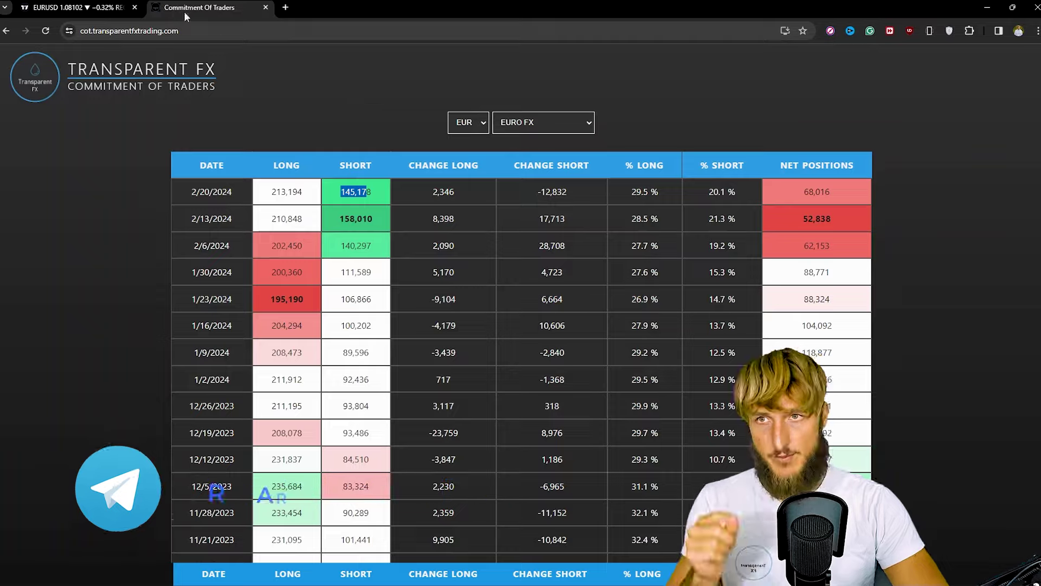
- Return to the EURUSD chart, brush the expected drop into the ellipse, circle its centre, brush the rebound, and undo the strokes
left_click(76, 8)
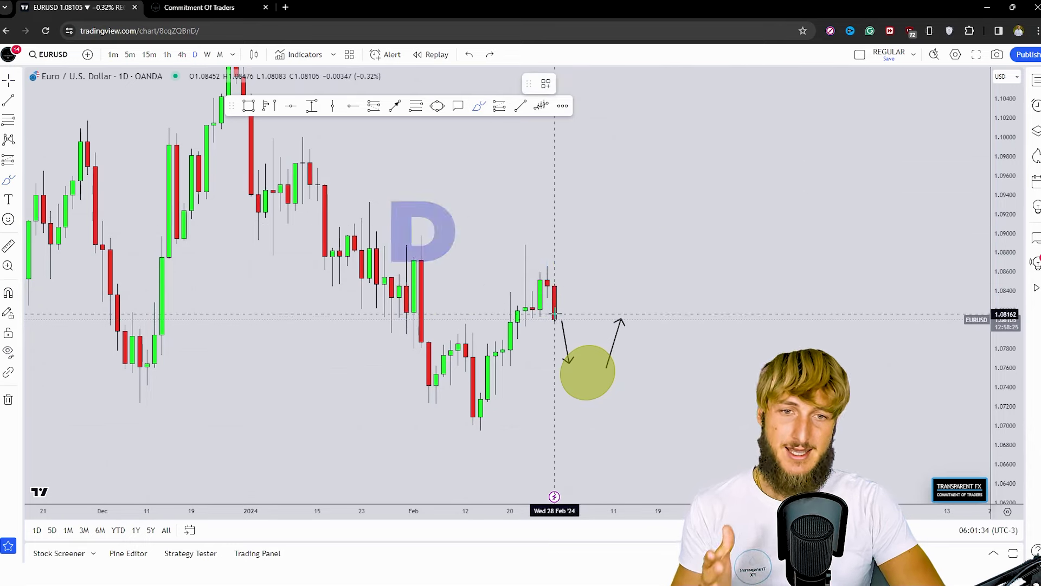
left_click_drag(553, 319, 573, 362)
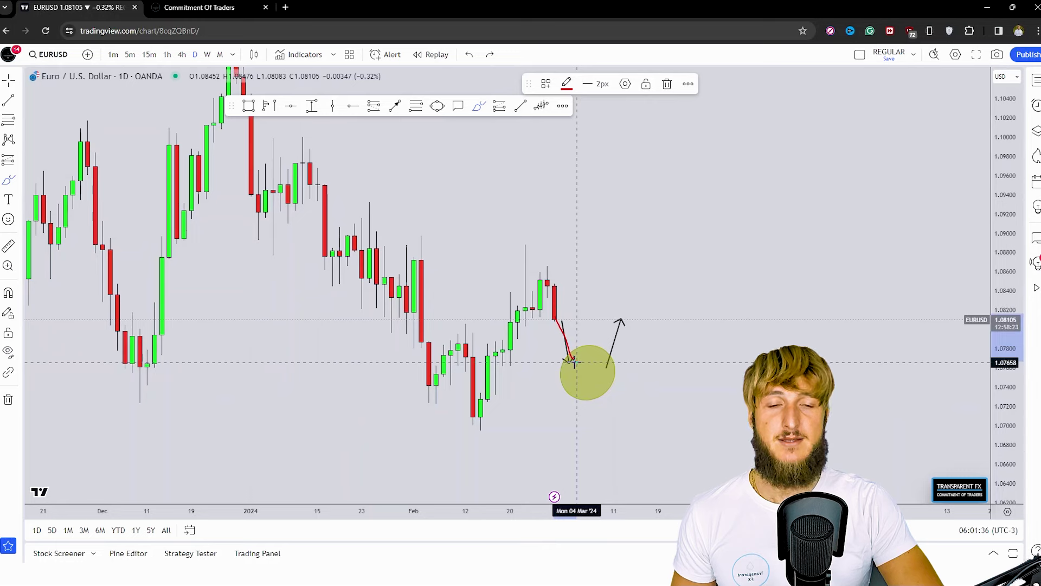
mouse_move(581, 376)
left_mouse_down()
mouse_move(605, 363)
mouse_move(585, 385)
mouse_move(583, 374)
left_mouse_up()
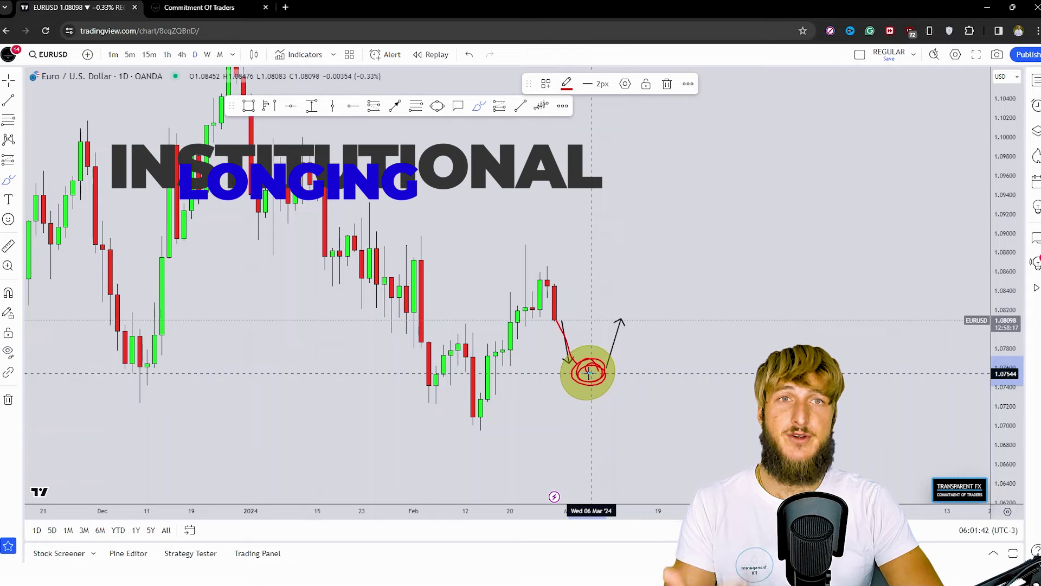
left_click_drag(590, 372, 628, 329)
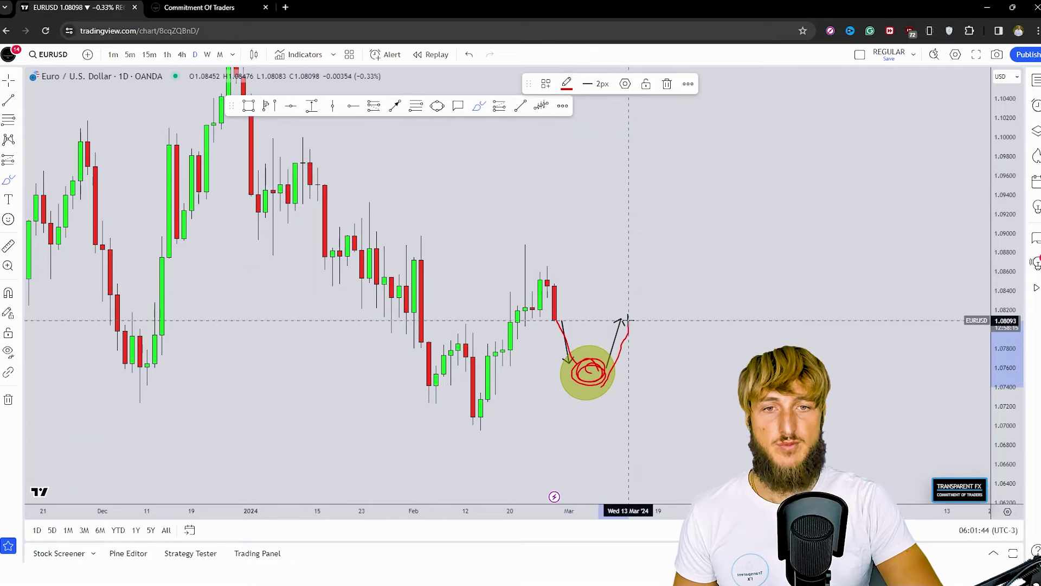
left_click(469, 54)
left_click(469, 54)
left_click(470, 55)
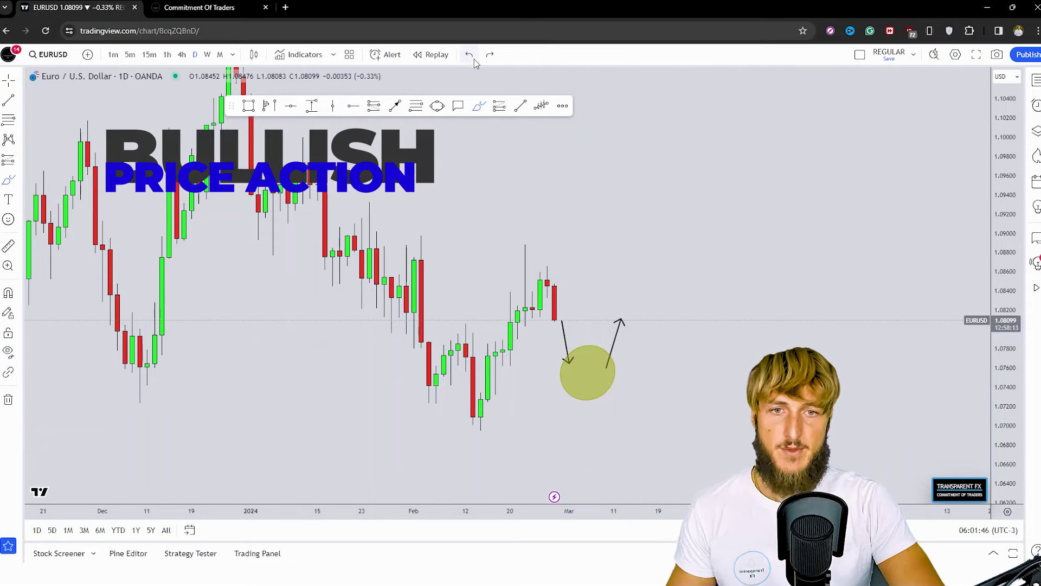
- Brush a stroke from the latest daily candle down to about 1.0753 inside the ellipse and delete it
left_click_drag(555, 319, 577, 374)
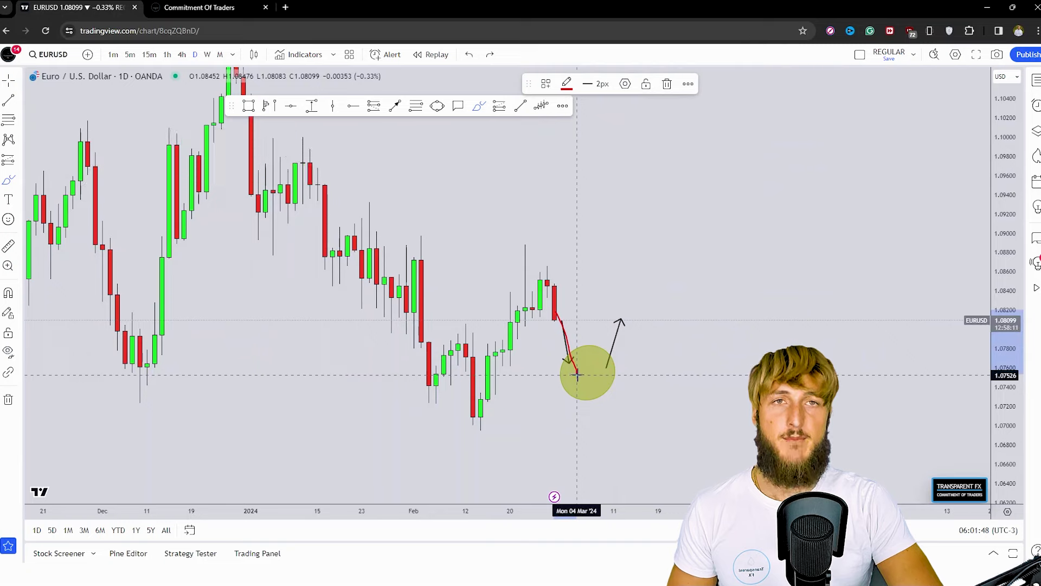
left_click(666, 84)
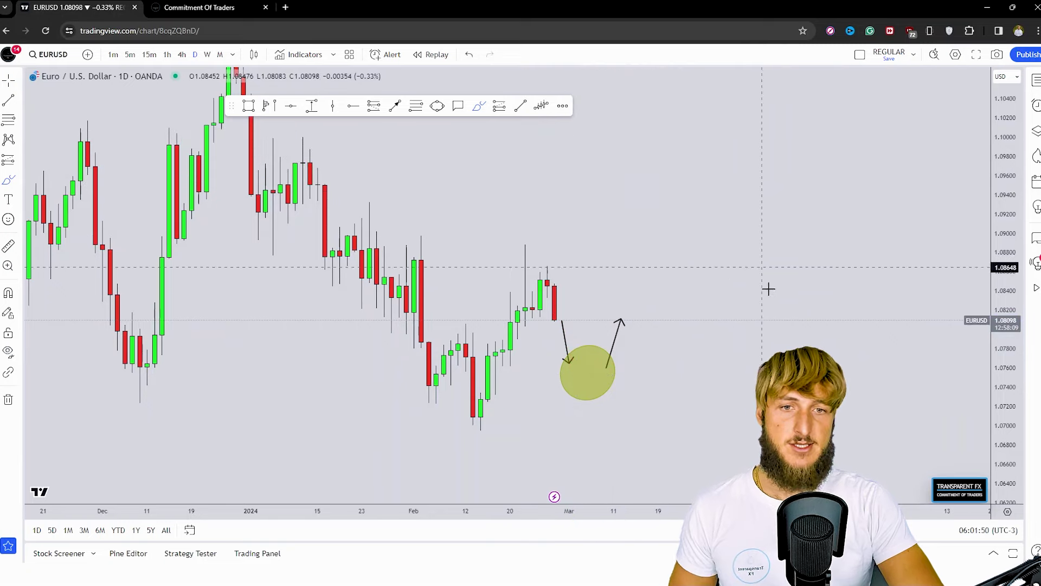
left_click_drag(716, 284, 673, 259)
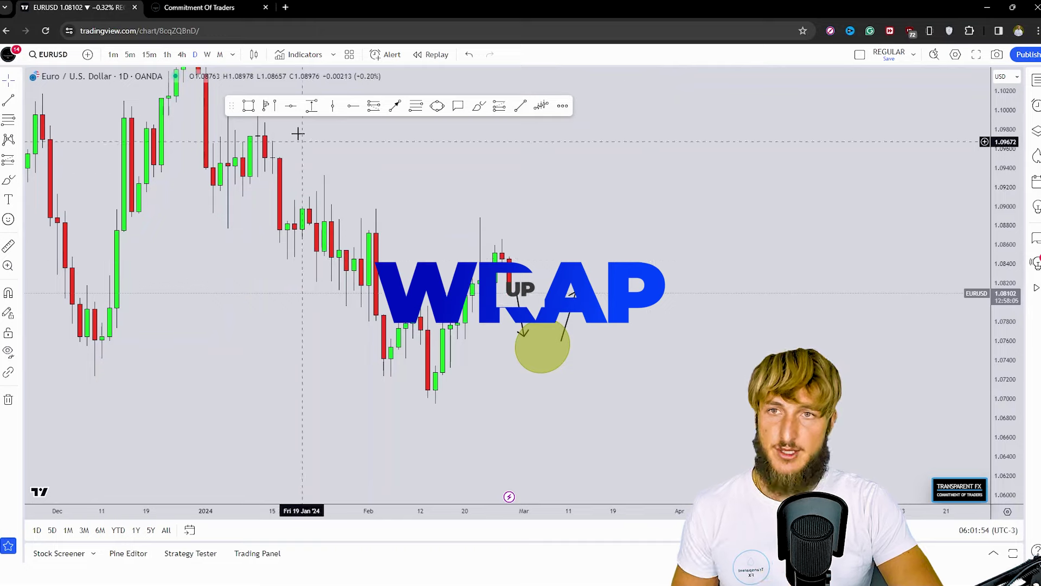
- Revisit the Commitment Of Traders table and return to the EURUSD chart
left_click(207, 9)
left_click(95, 5)
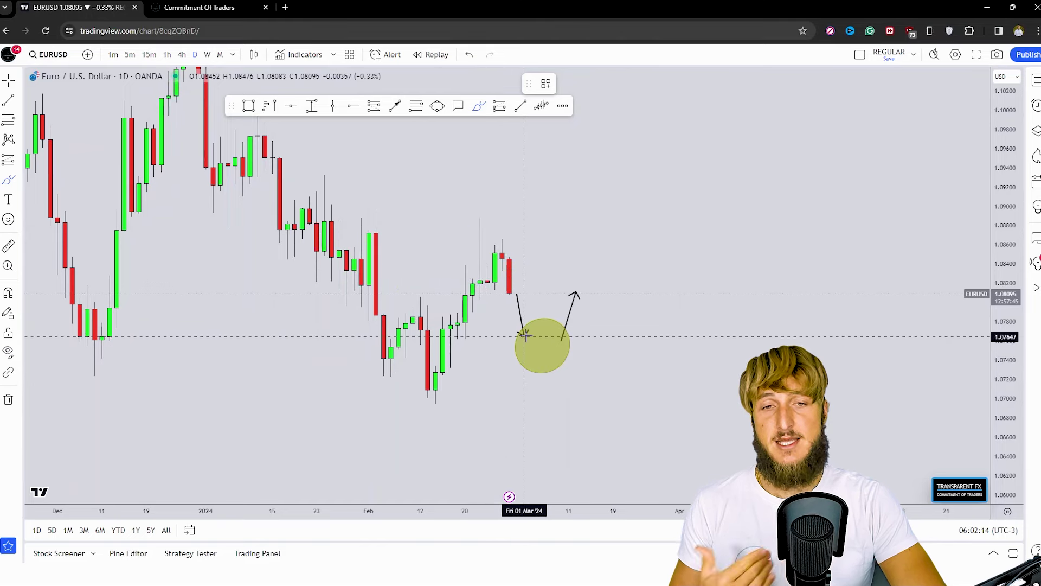
- Brush a ragged bottoming path inside the ellipse rising to about 1.0810, add a horizontal stroke at that level, and undo the last stroke
left_click_drag(525, 335, 552, 357)
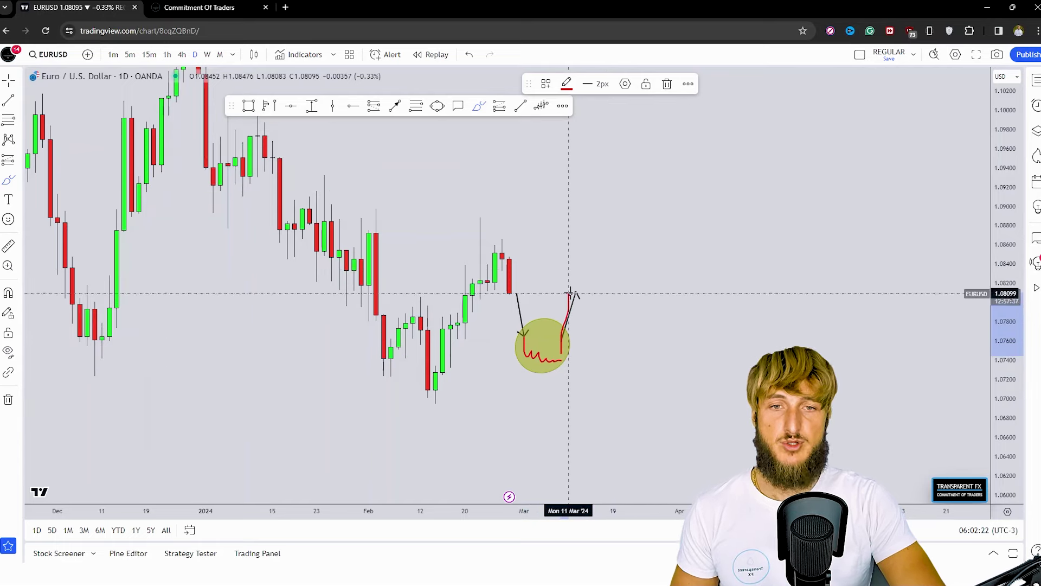
left_click_drag(486, 293, 575, 295)
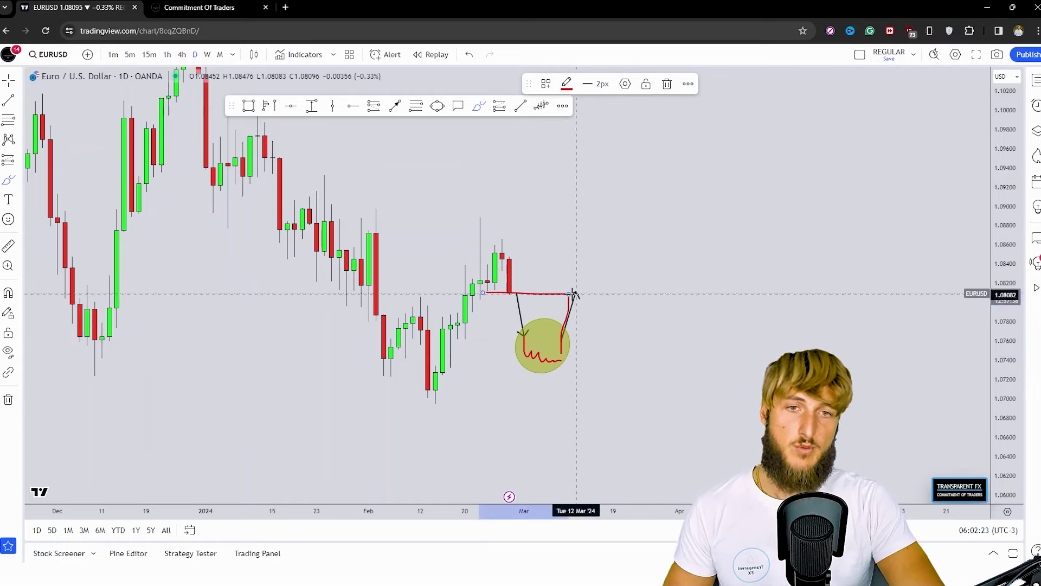
left_click(469, 55)
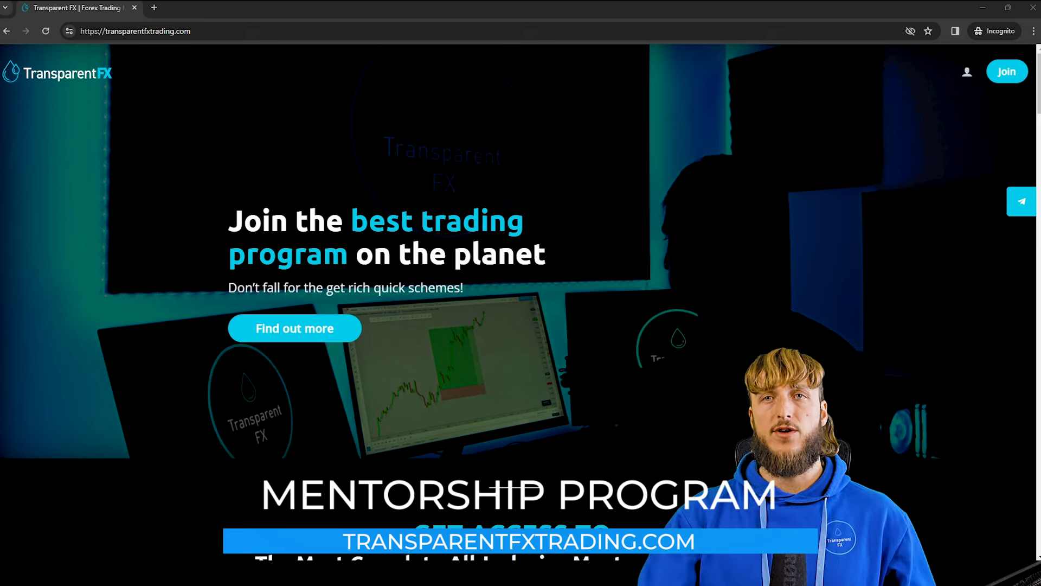
- Examine the mentorship offer on transparentfxtrading.com, including its courses, COT data software, trading station, private mentoring, payment terms and student testimonials
left_click_drag(191, 30, 80, 31)
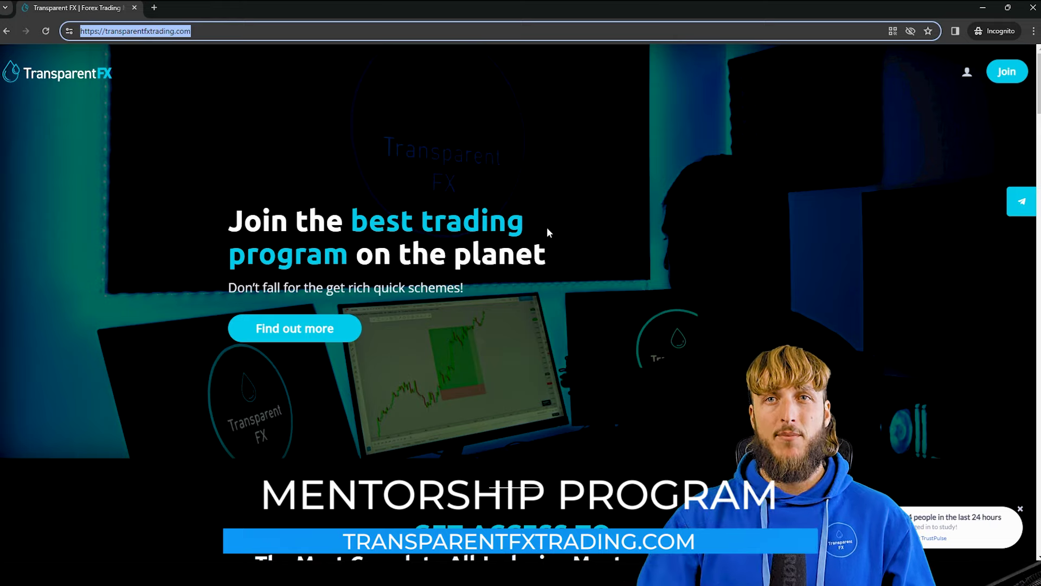
left_click(556, 200)
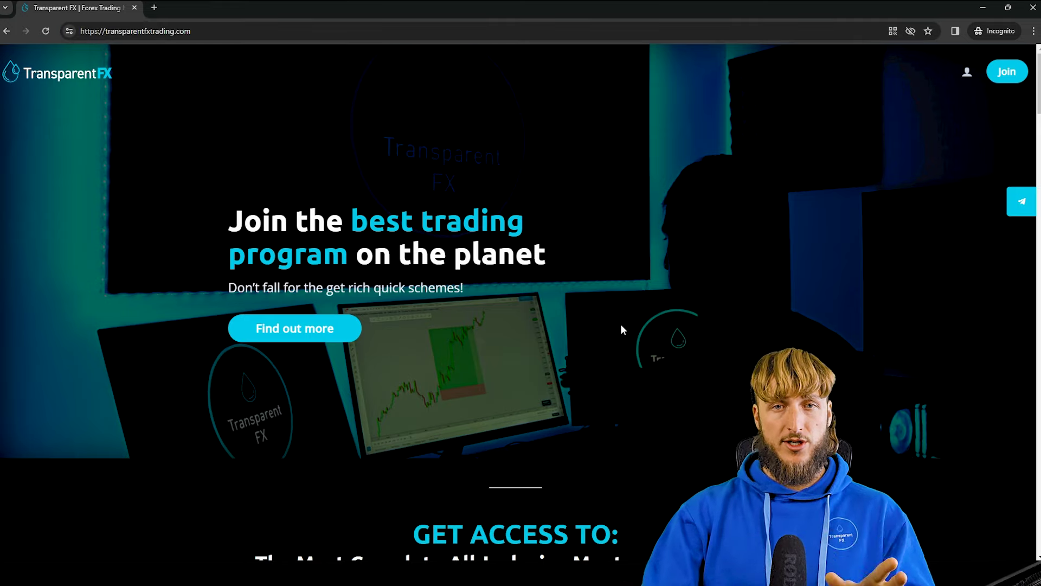
scroll(620, 324, "down", 7)
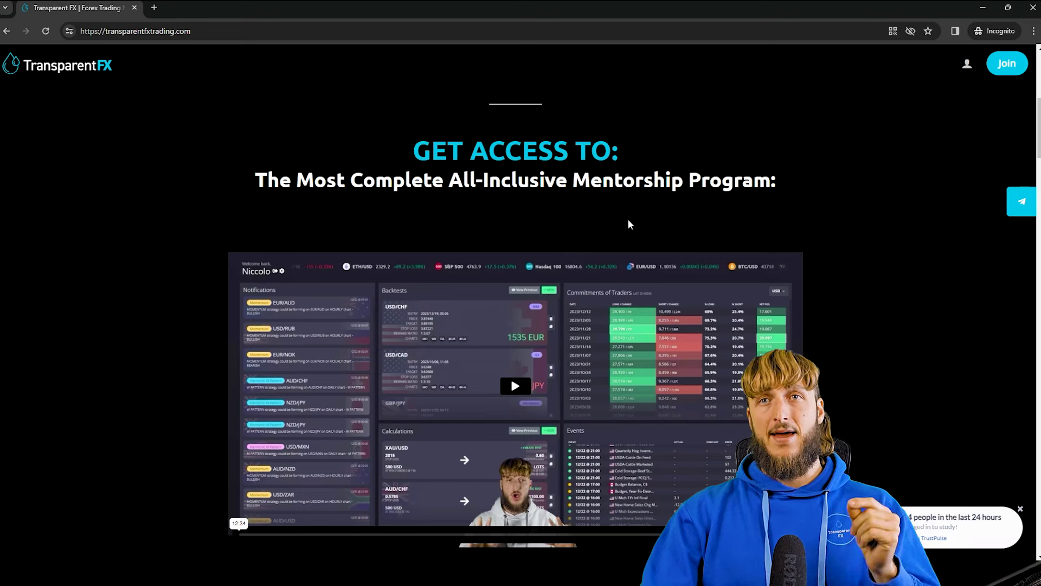
scroll(646, 206, "down", 1)
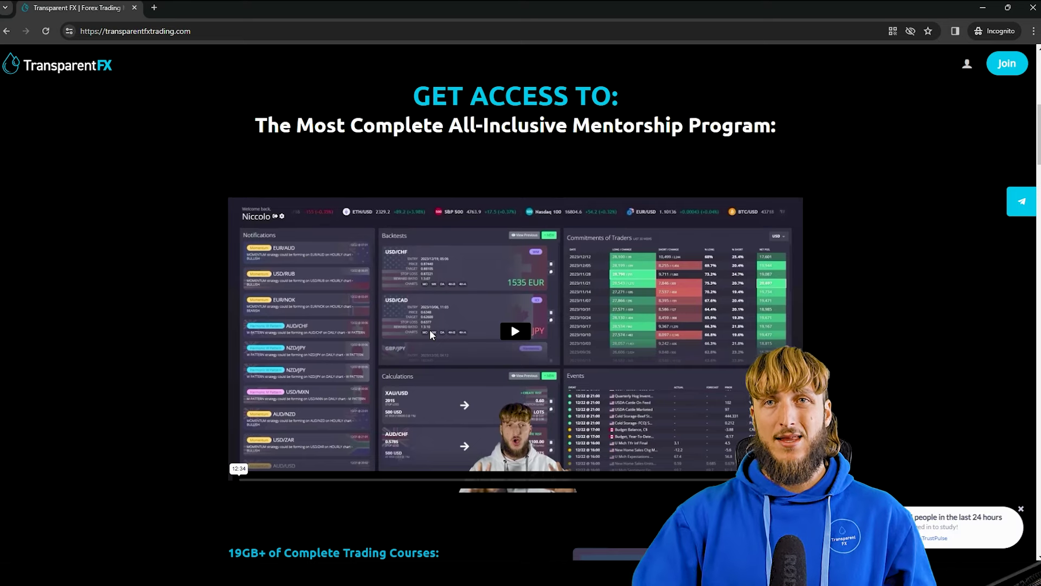
scroll(443, 325, "down", 3)
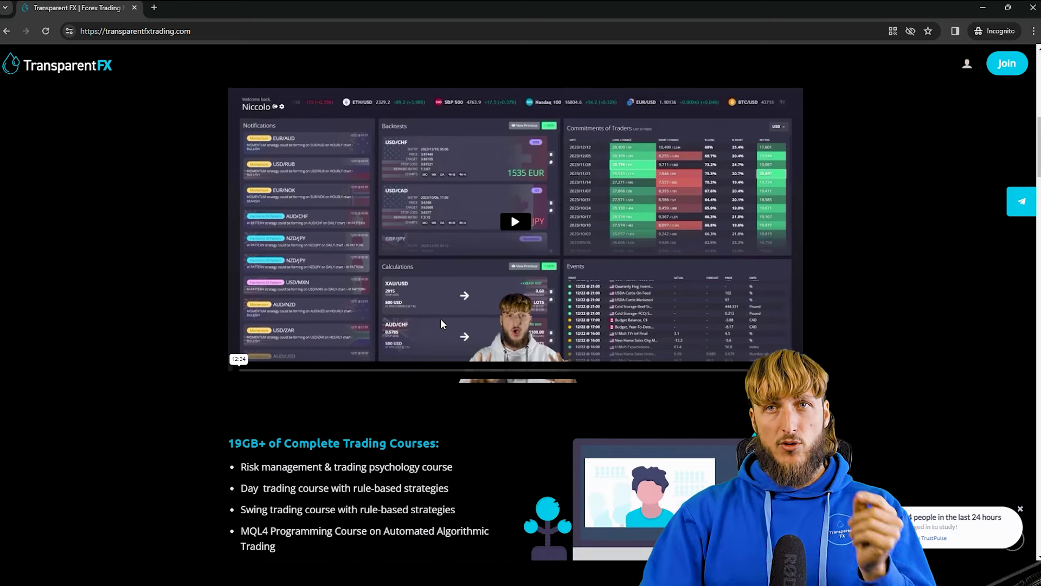
scroll(444, 326, "down", 2)
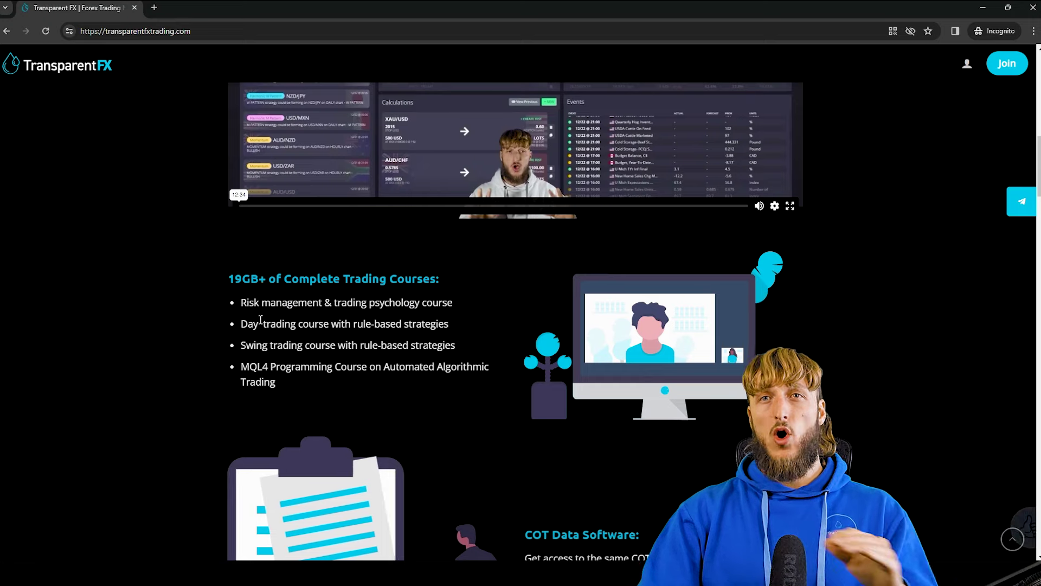
scroll(385, 323, "down", 2)
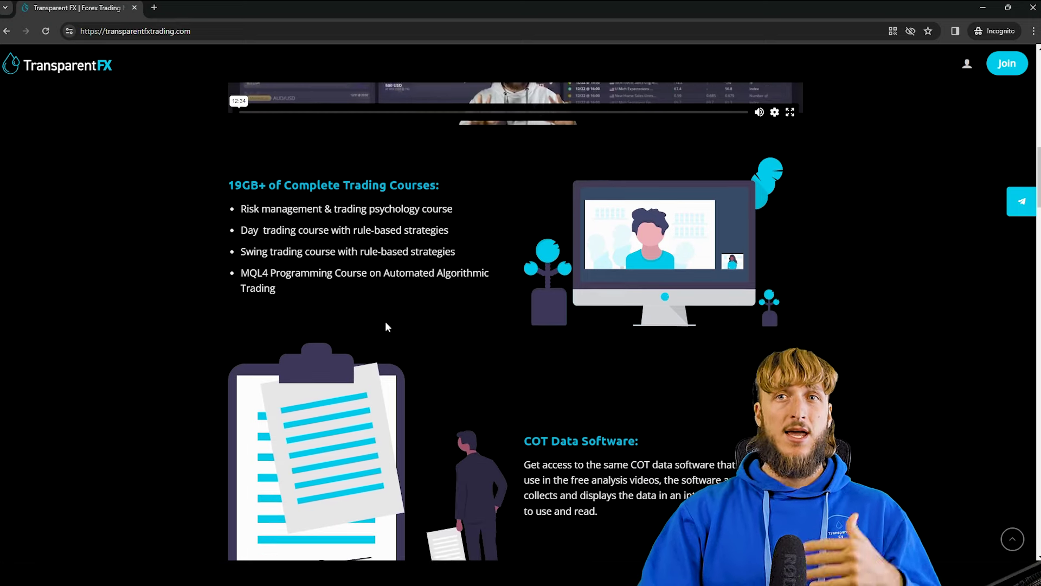
scroll(414, 329, "down", 1)
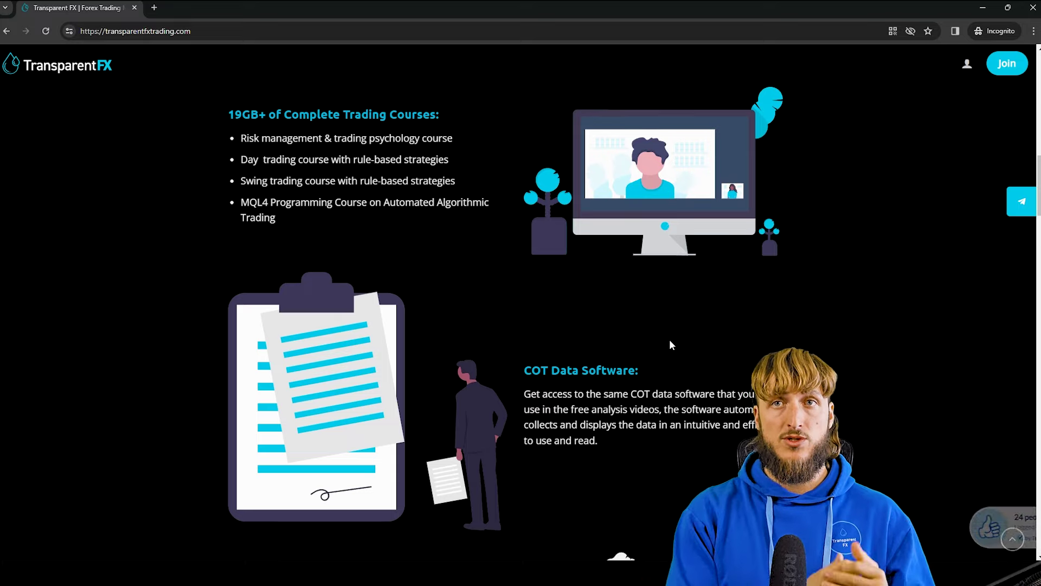
scroll(670, 345, "down", 4)
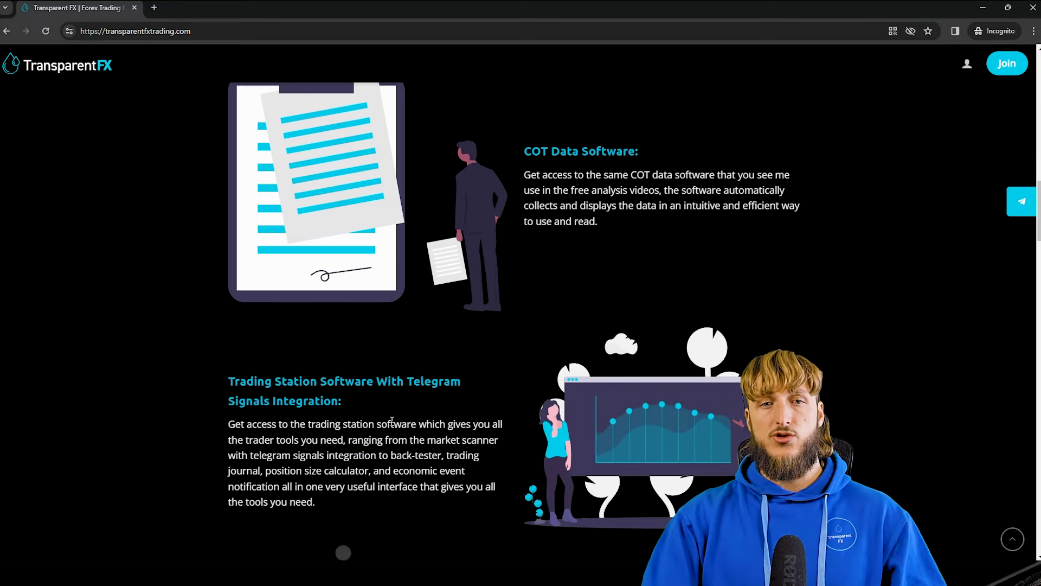
scroll(434, 392, "down", 1)
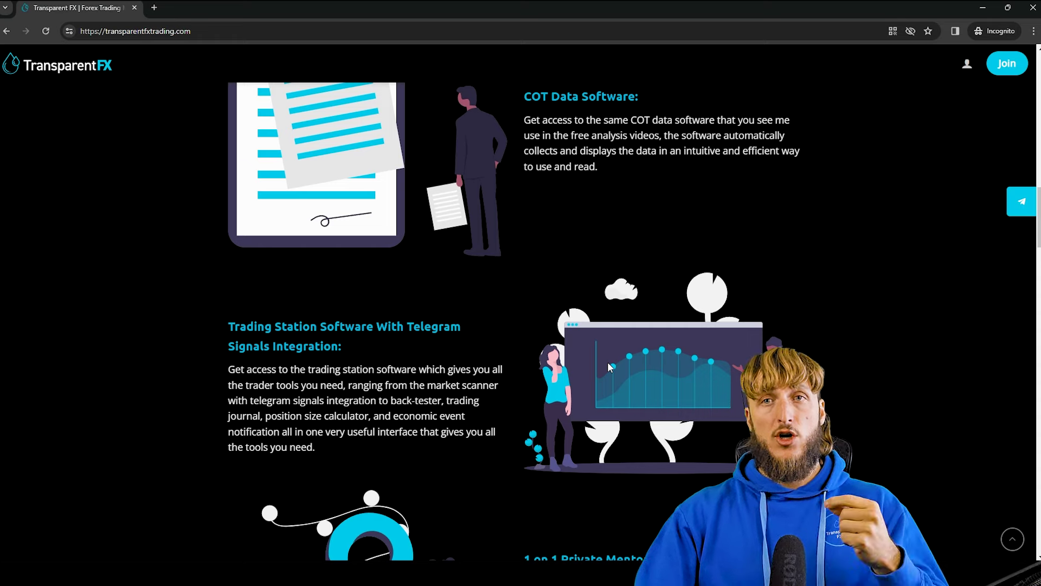
scroll(607, 362, "down", 3)
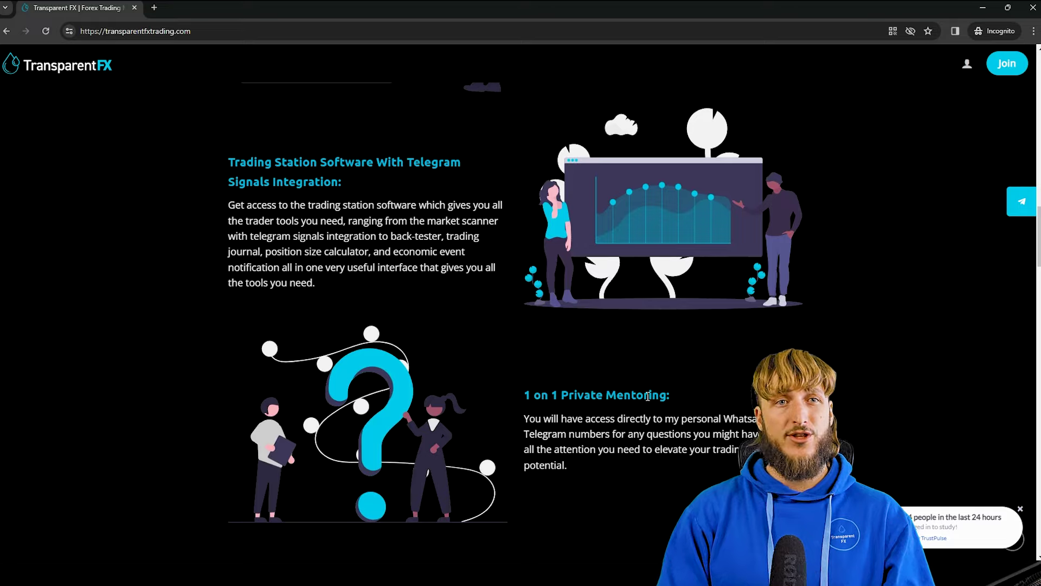
scroll(606, 382, "down", 8)
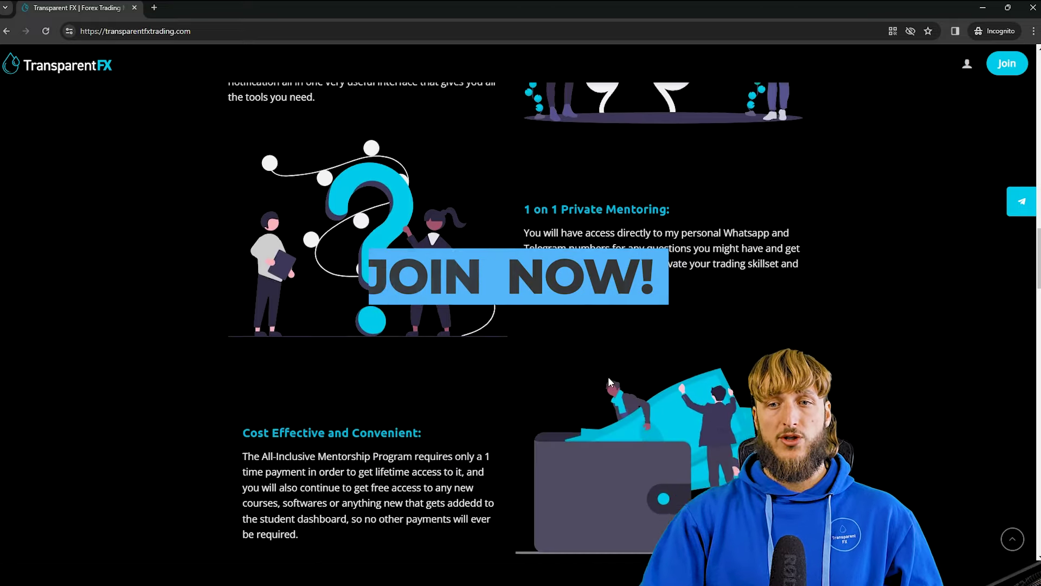
scroll(610, 376, "down", 8)
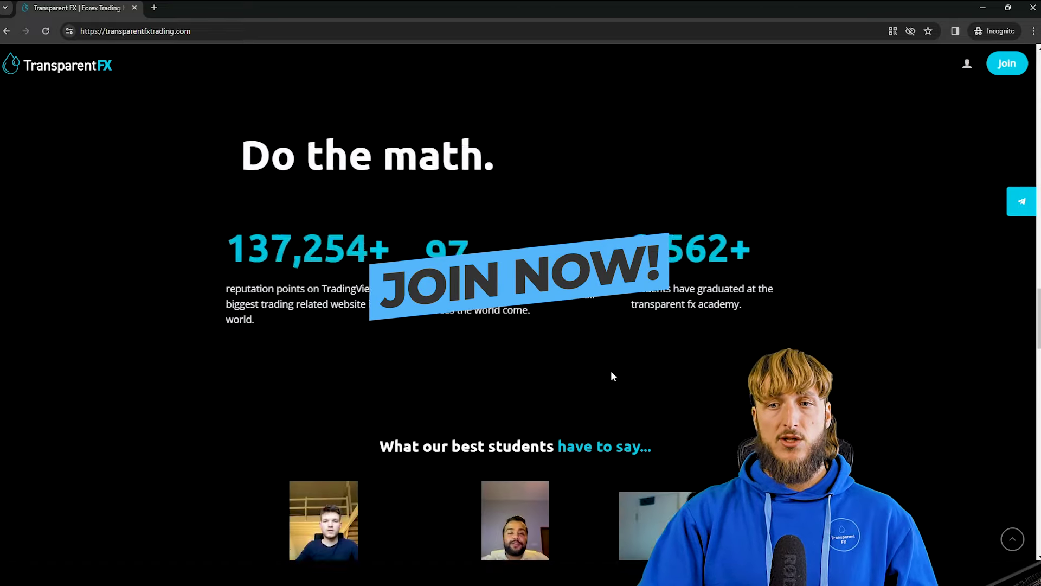
scroll(608, 356, "up", 15)
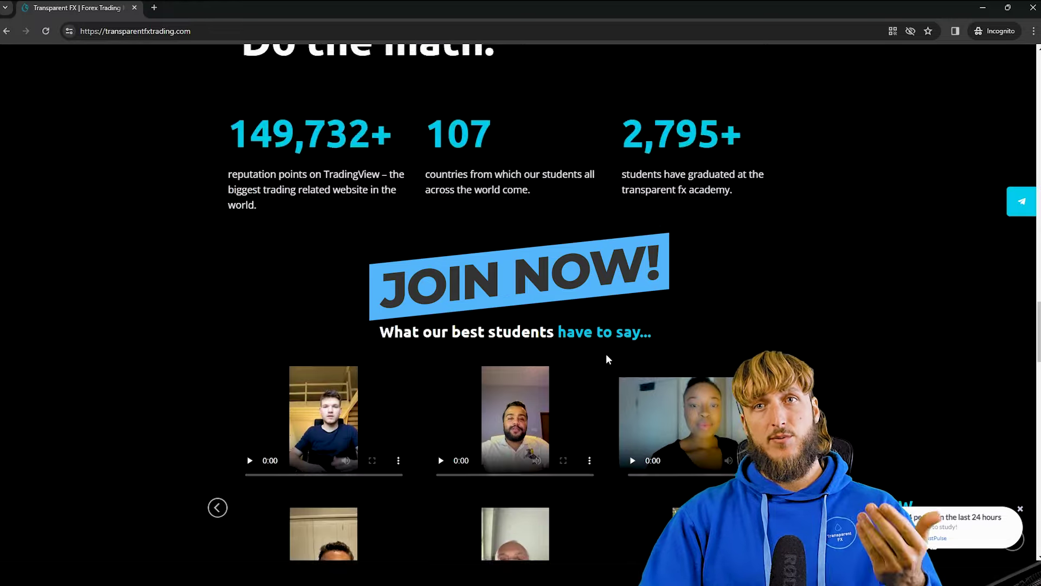
scroll(606, 354, "up", 15)
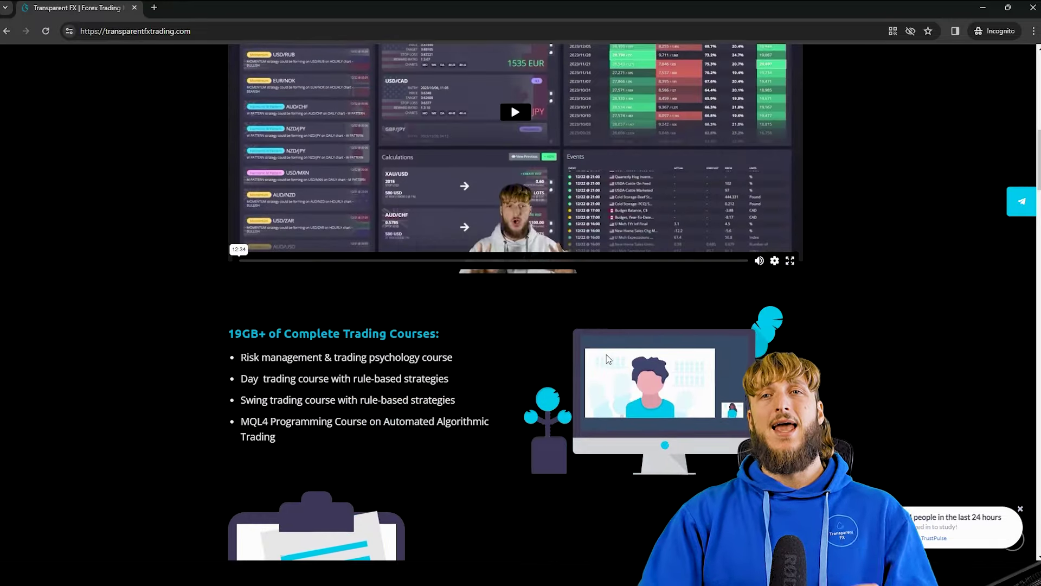
scroll(606, 356, "up", 5)
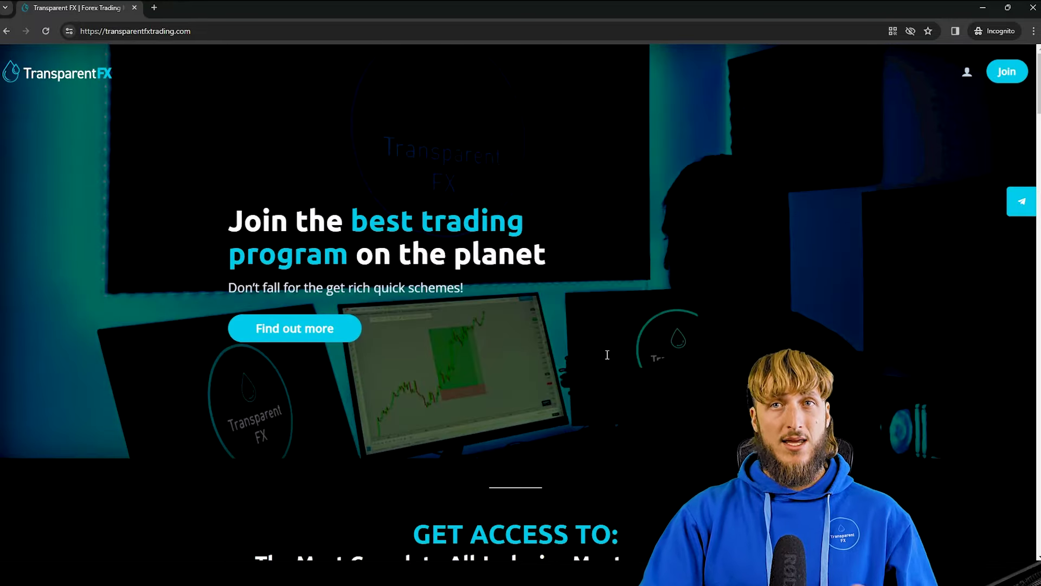